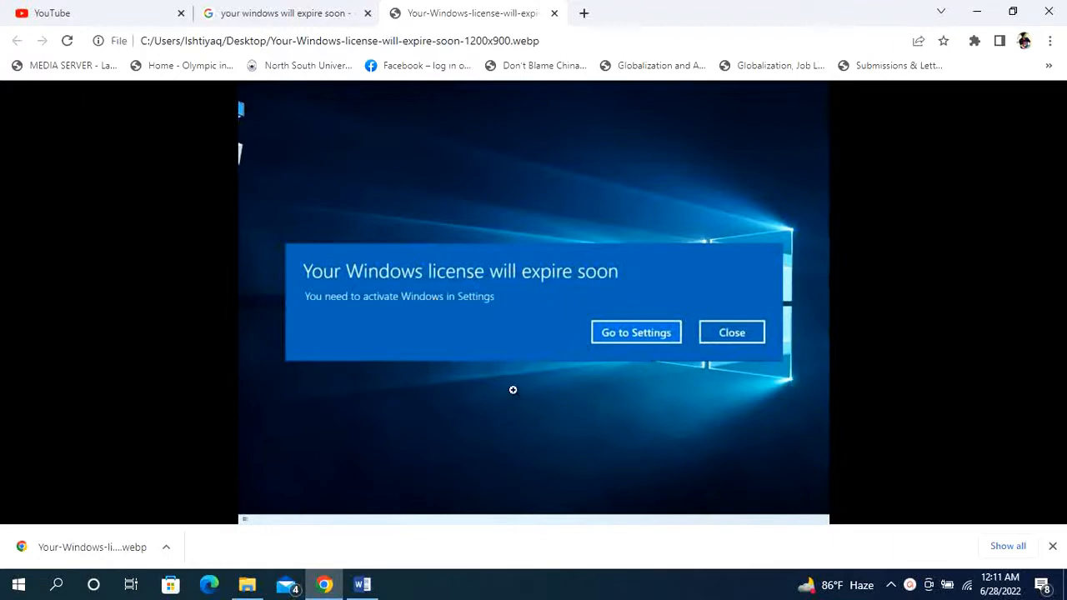
- Review the written fix steps in the Word document and the license-expiry warning image in Chrome
{"action": "left_click", "coordinate": [362, 585]}
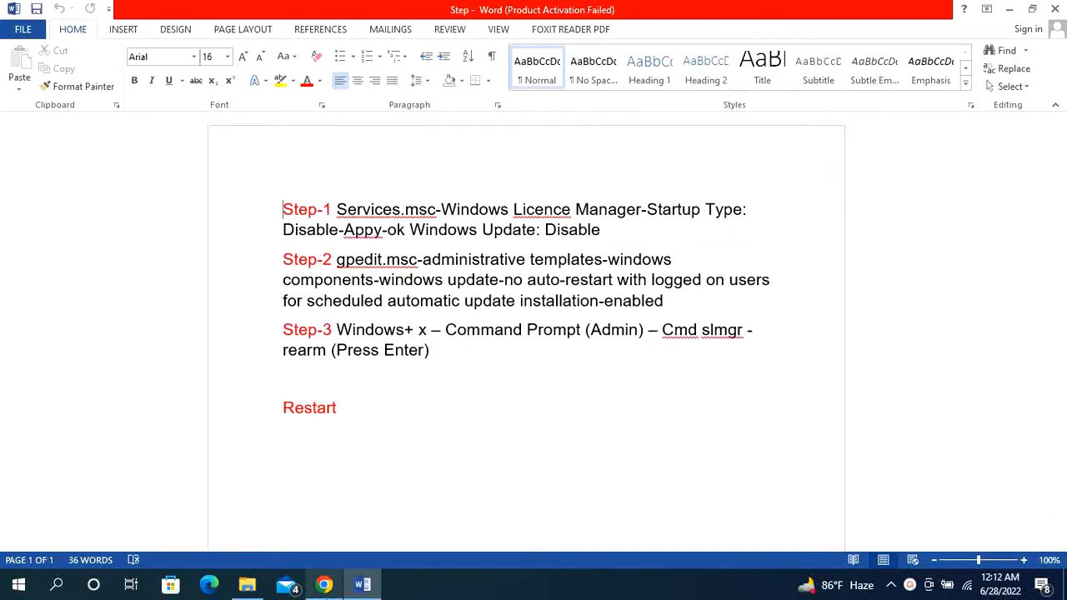
{"action": "left_click", "coordinate": [324, 585]}
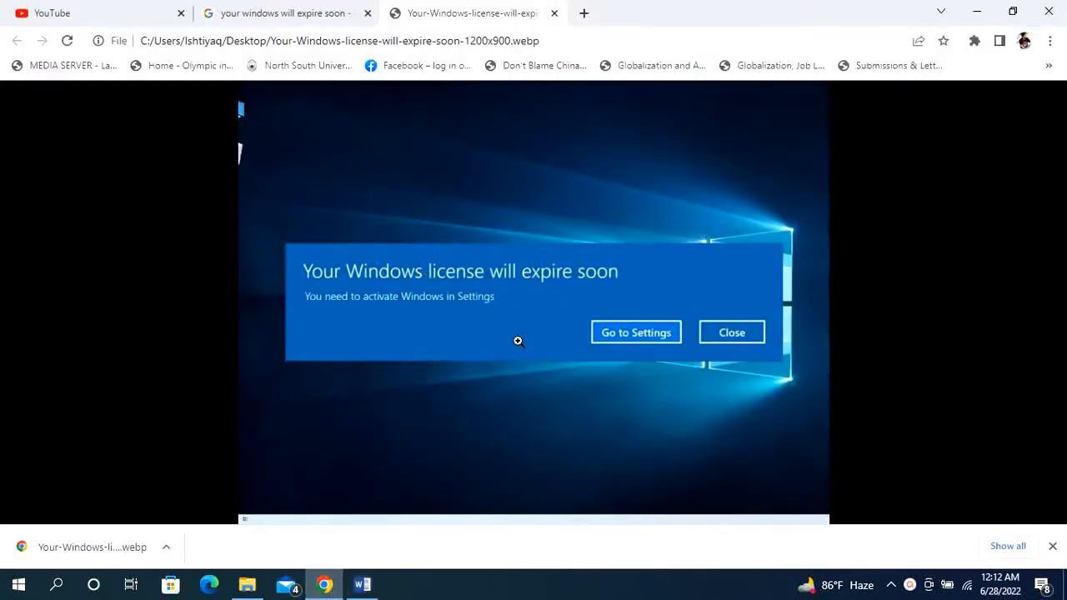
{"action": "left_click", "coordinate": [367, 586]}
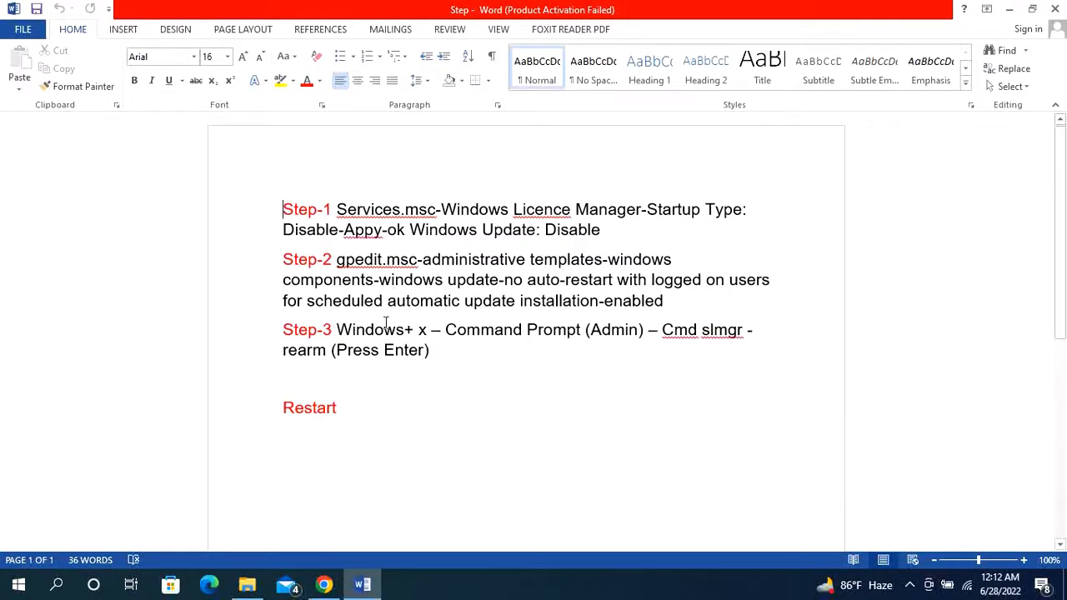
- Open the Windows Services console by running services.msc from the Run dialog
{"action": "left_click", "coordinate": [57, 586]}
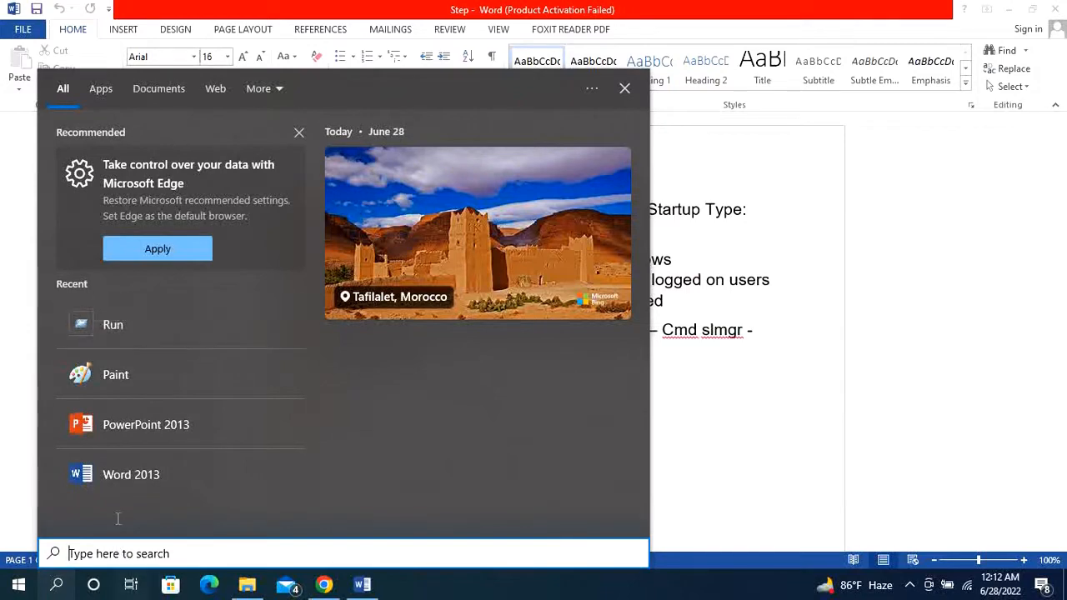
{"action": "left_click", "coordinate": [111, 332]}
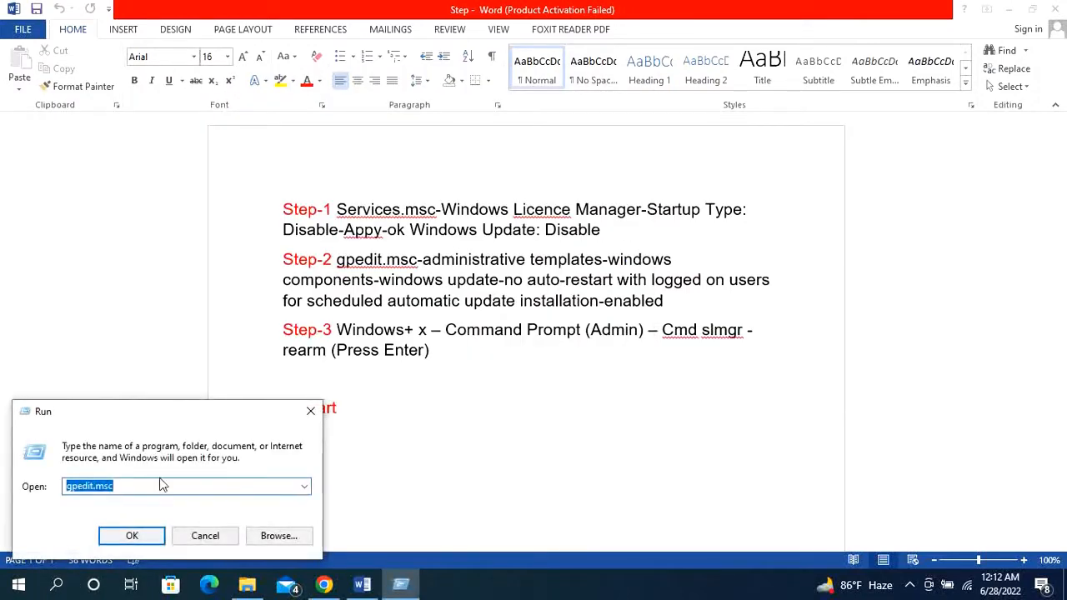
{"action": "left_click", "coordinate": [302, 487]}
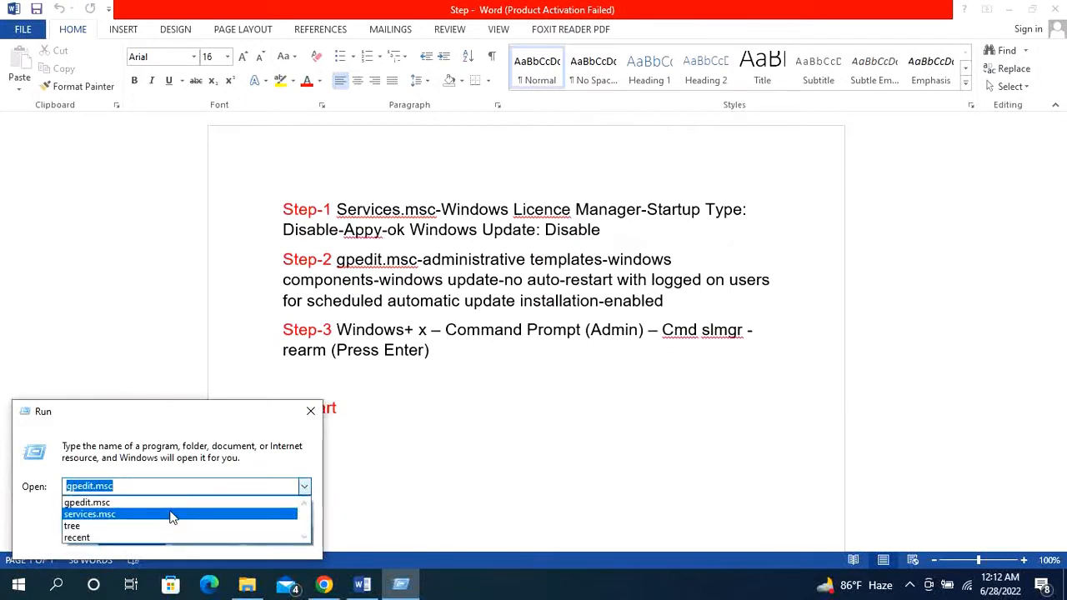
{"action": "left_click", "coordinate": [171, 514]}
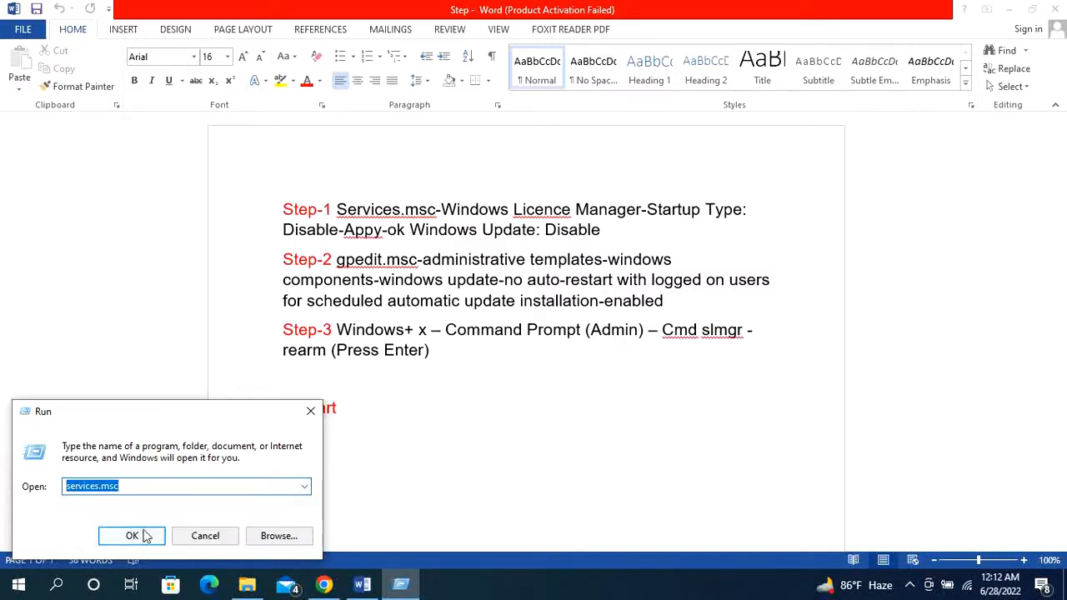
{"action": "left_click", "coordinate": [142, 535]}
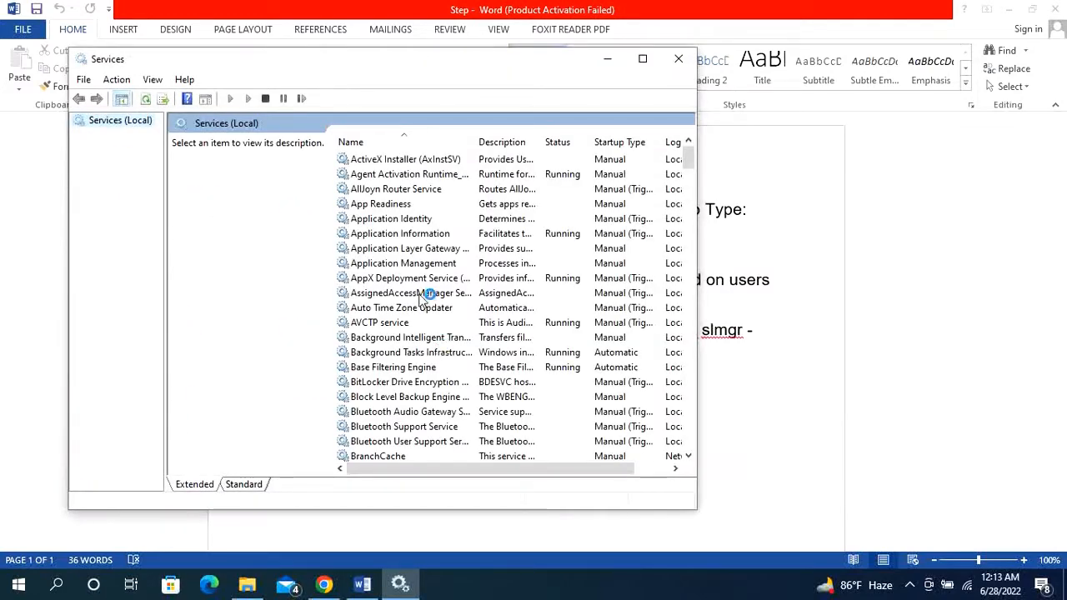
- Open the properties of the Windows License Manager Service in the services list
{"action": "scroll", "coordinate": [398, 288], "scroll_direction": "down", "scroll_amount": 4}
{"action": "scroll", "coordinate": [398, 288], "scroll_direction": "down", "scroll_amount": 20}
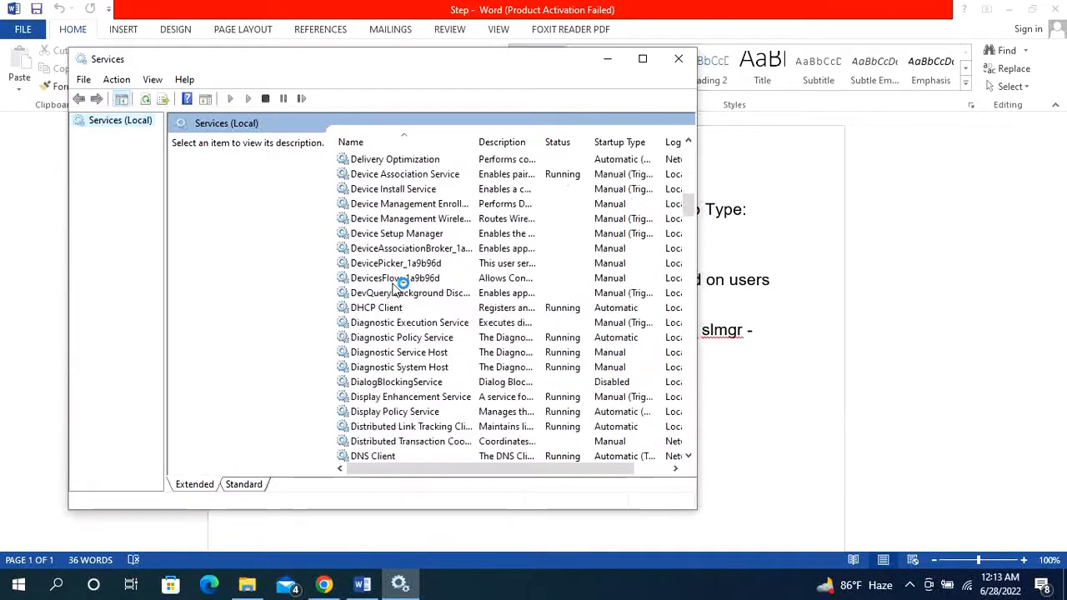
{"action": "scroll", "coordinate": [366, 357], "scroll_direction": "down", "scroll_amount": 20}
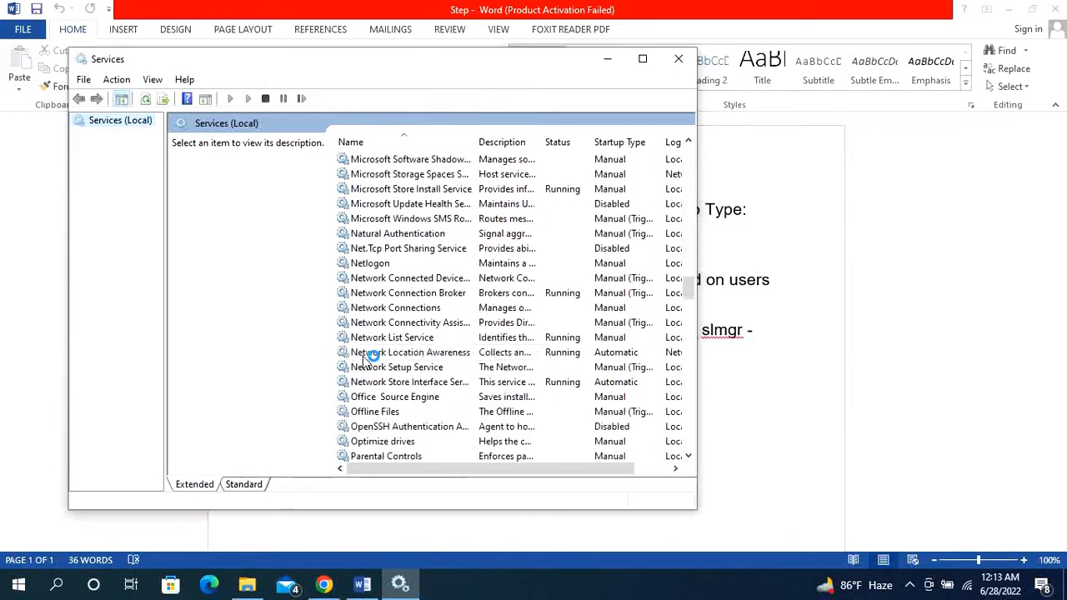
{"action": "scroll", "coordinate": [367, 356], "scroll_direction": "down", "scroll_amount": 20}
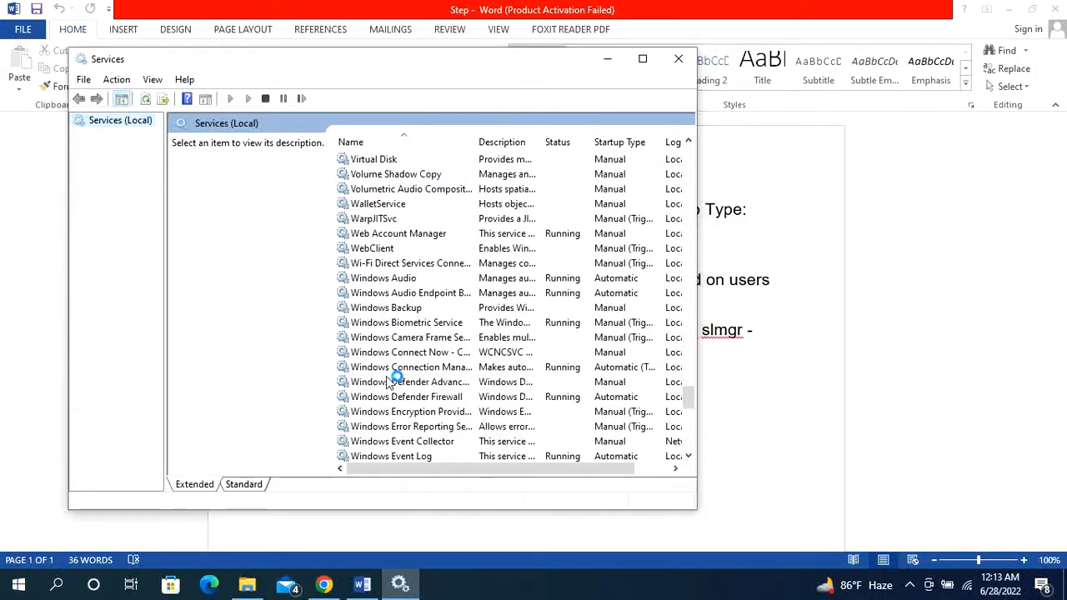
{"action": "scroll", "coordinate": [402, 402], "scroll_direction": "down", "scroll_amount": 1}
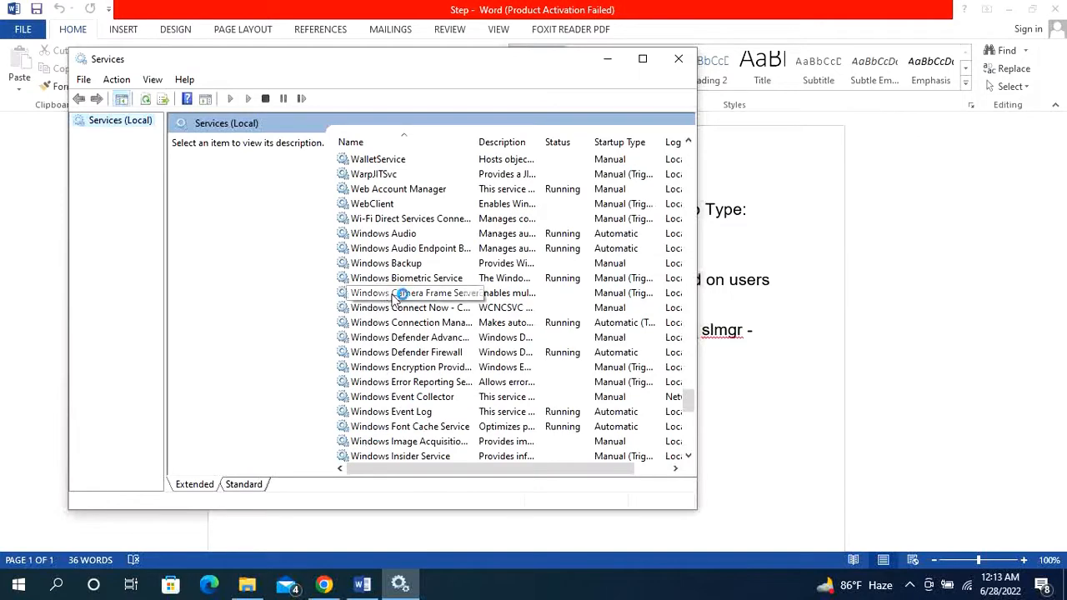
{"action": "scroll", "coordinate": [384, 435], "scroll_direction": "down", "scroll_amount": 1}
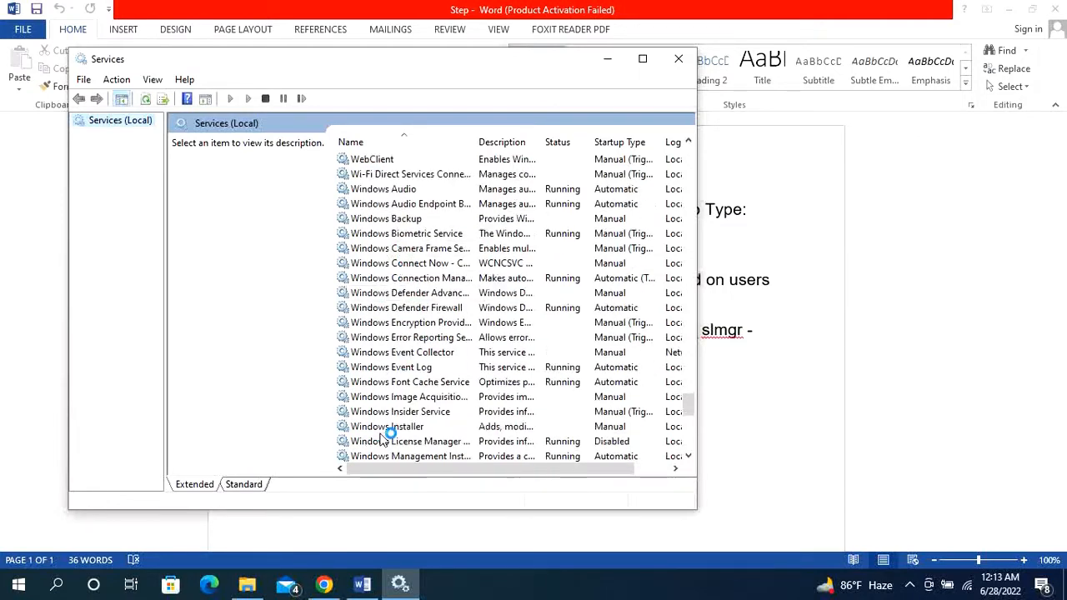
{"action": "scroll", "coordinate": [382, 440], "scroll_direction": "down", "scroll_amount": 1}
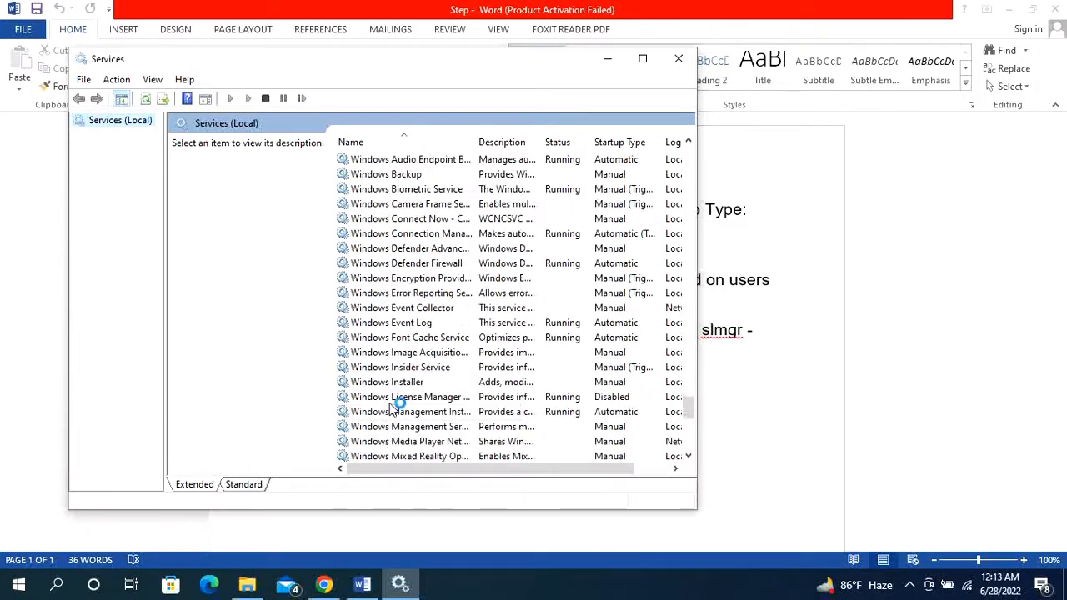
{"action": "double_click", "coordinate": [396, 400]}
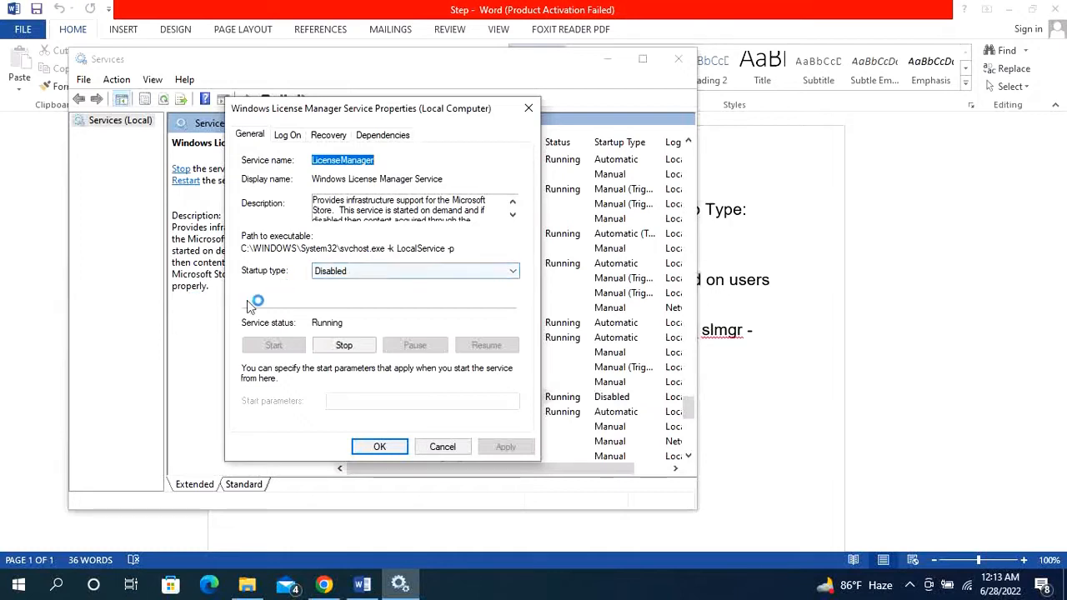
- Set the Windows License Manager Service's startup type to Disabled, then apply and accept the properties
{"action": "left_click", "coordinate": [343, 274]}
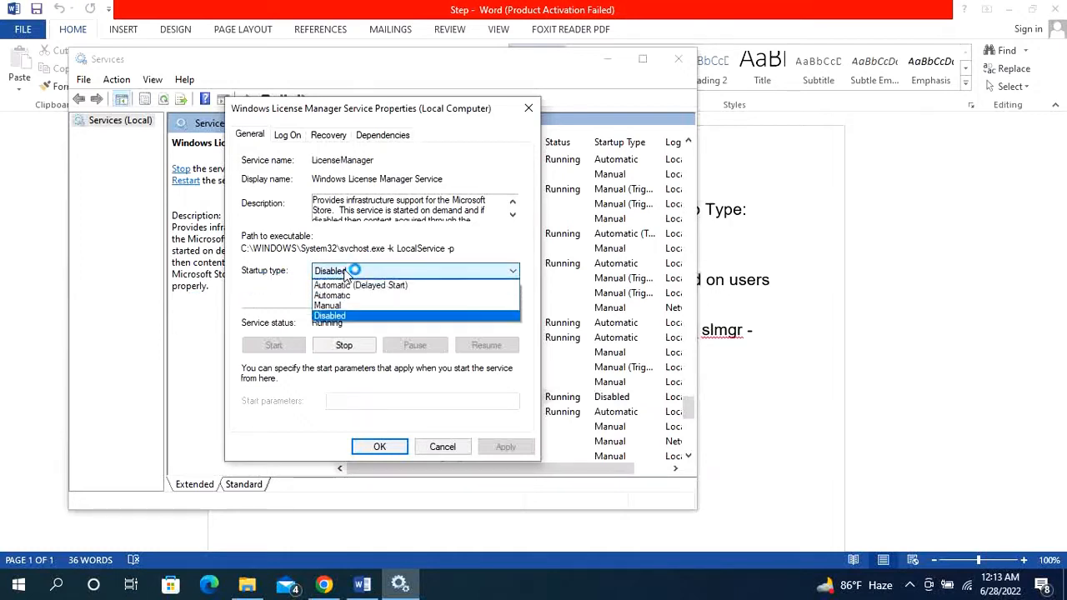
{"action": "left_click", "coordinate": [333, 317]}
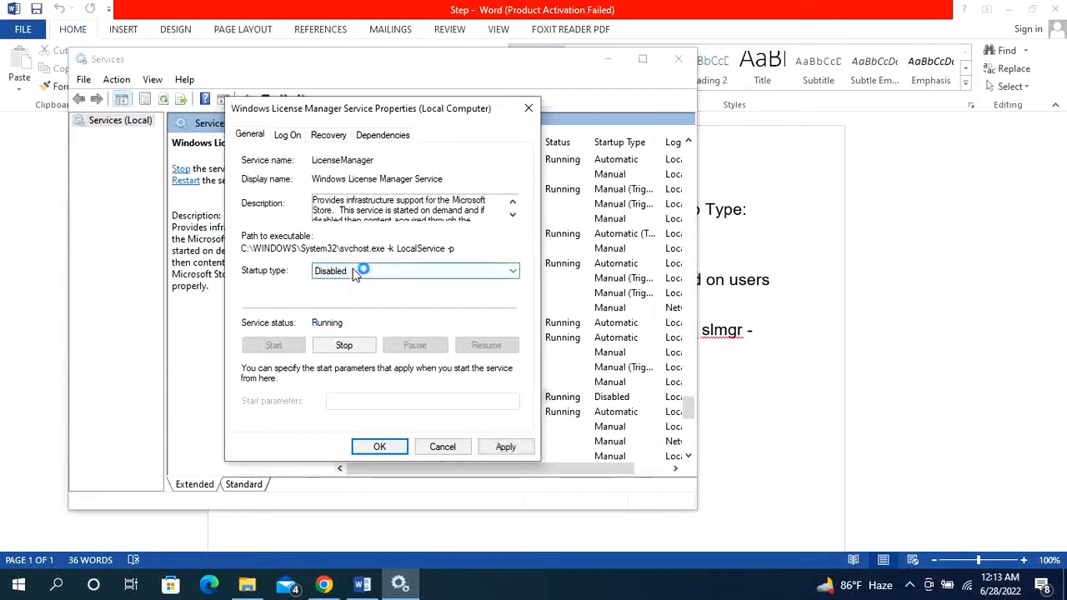
{"action": "left_click", "coordinate": [353, 272]}
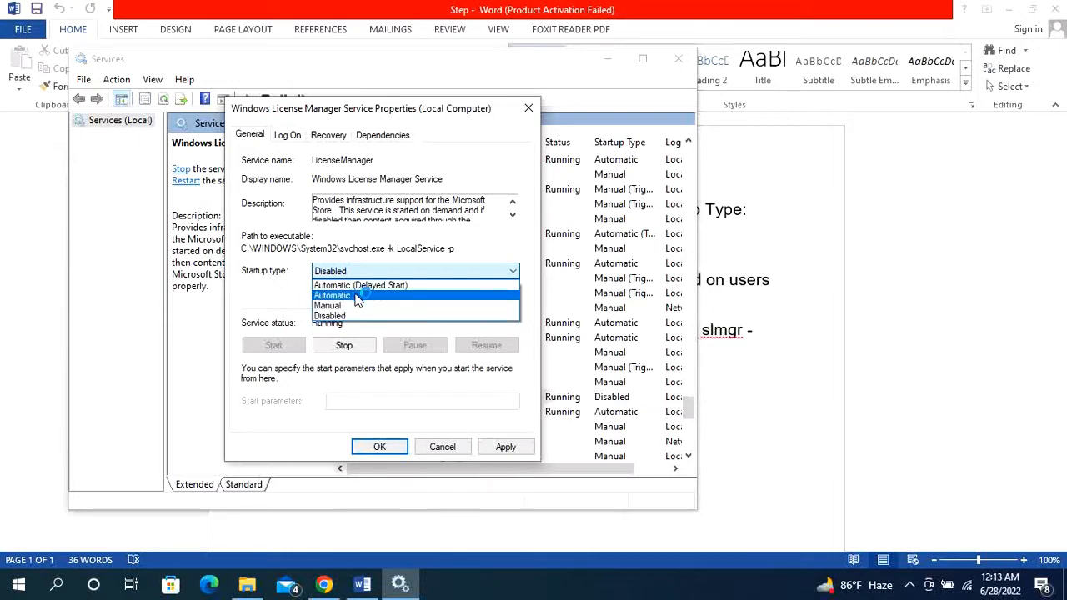
{"action": "left_click", "coordinate": [354, 317]}
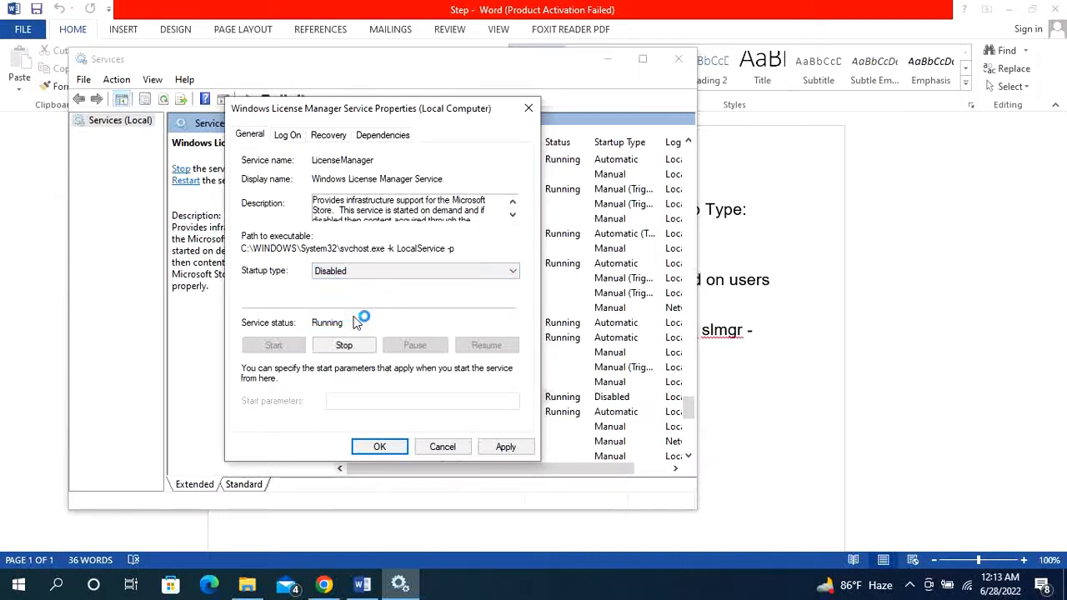
{"action": "left_click", "coordinate": [506, 447]}
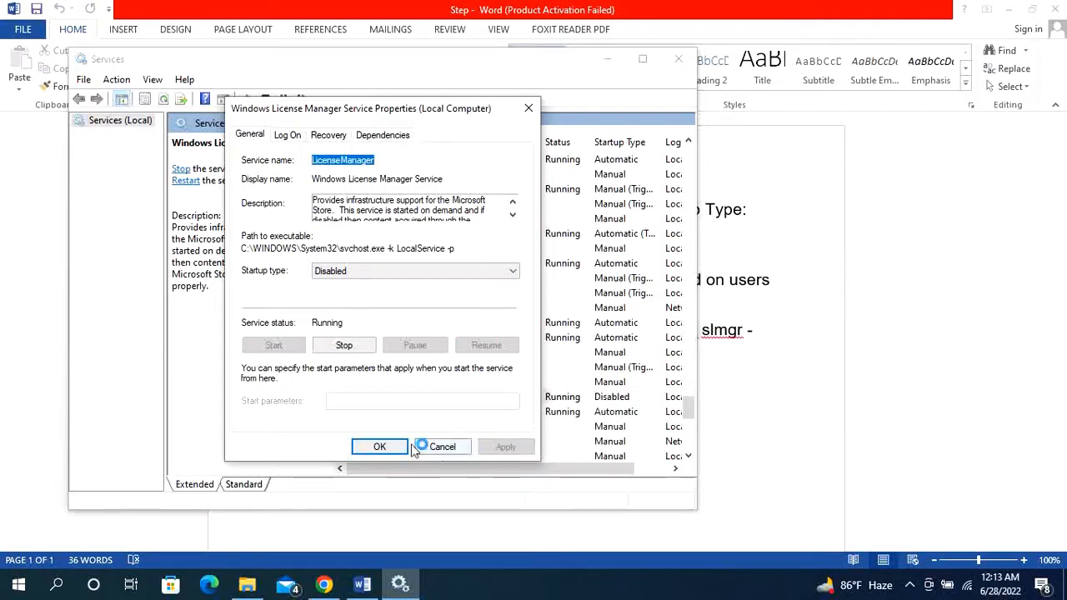
{"action": "left_click", "coordinate": [385, 448]}
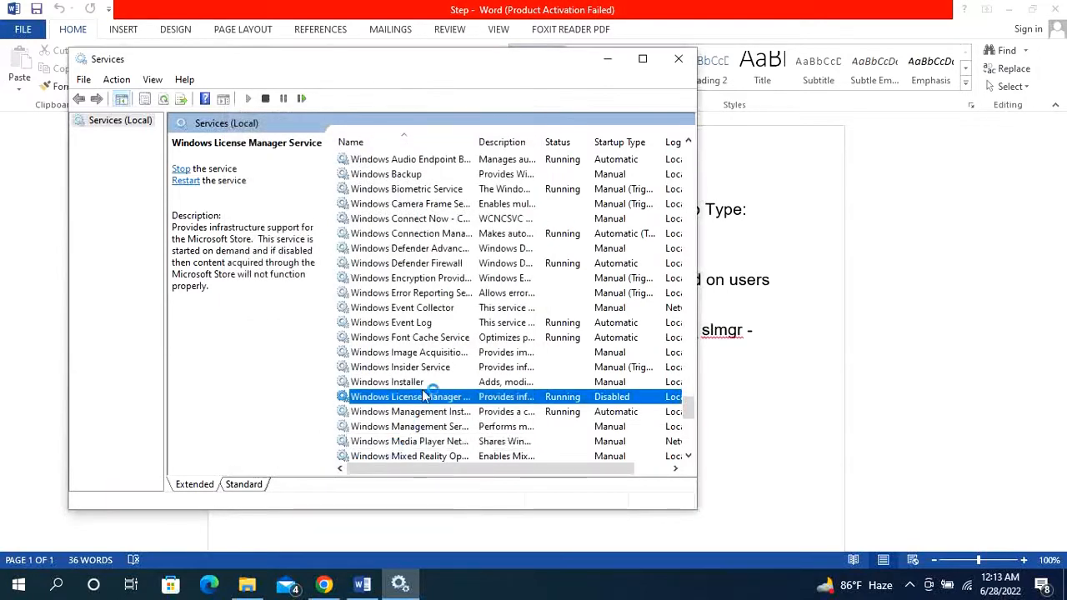
- Set the Windows Update service's startup type to Disabled, apply it, and close the Services console
{"action": "scroll", "coordinate": [417, 421], "scroll_direction": "down", "scroll_amount": 1}
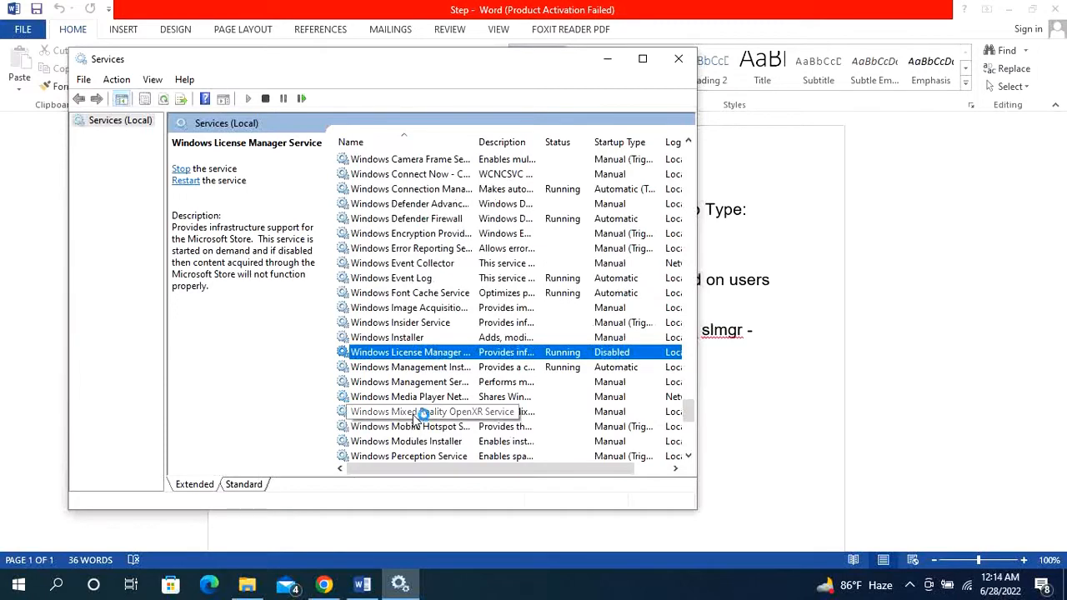
{"action": "scroll", "coordinate": [416, 420], "scroll_direction": "down", "scroll_amount": 1}
{"action": "scroll", "coordinate": [418, 421], "scroll_direction": "down", "scroll_amount": 1}
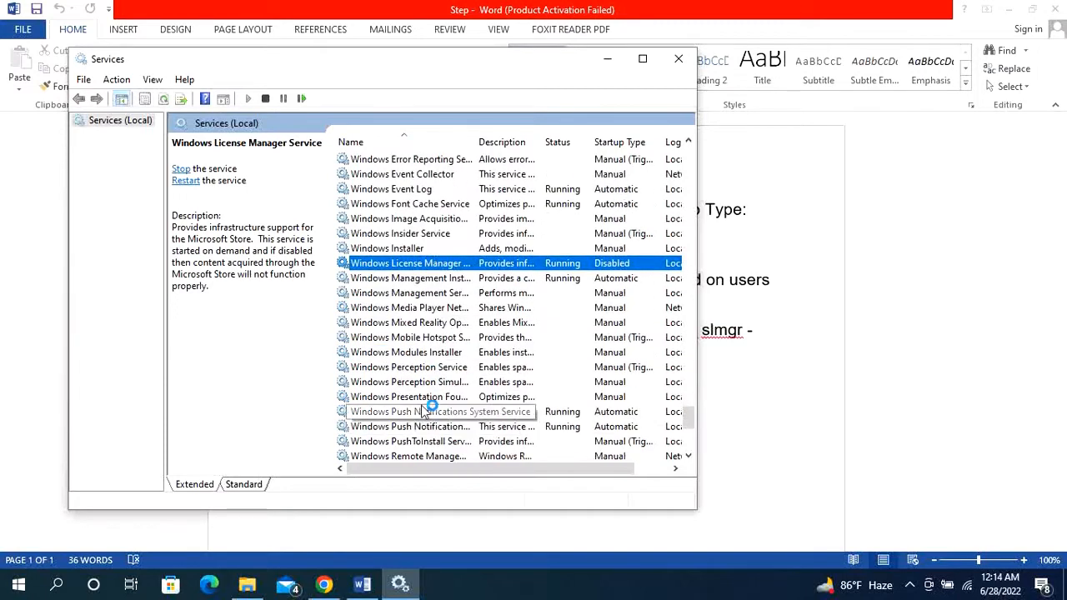
{"action": "scroll", "coordinate": [432, 425], "scroll_direction": "down", "scroll_amount": 1}
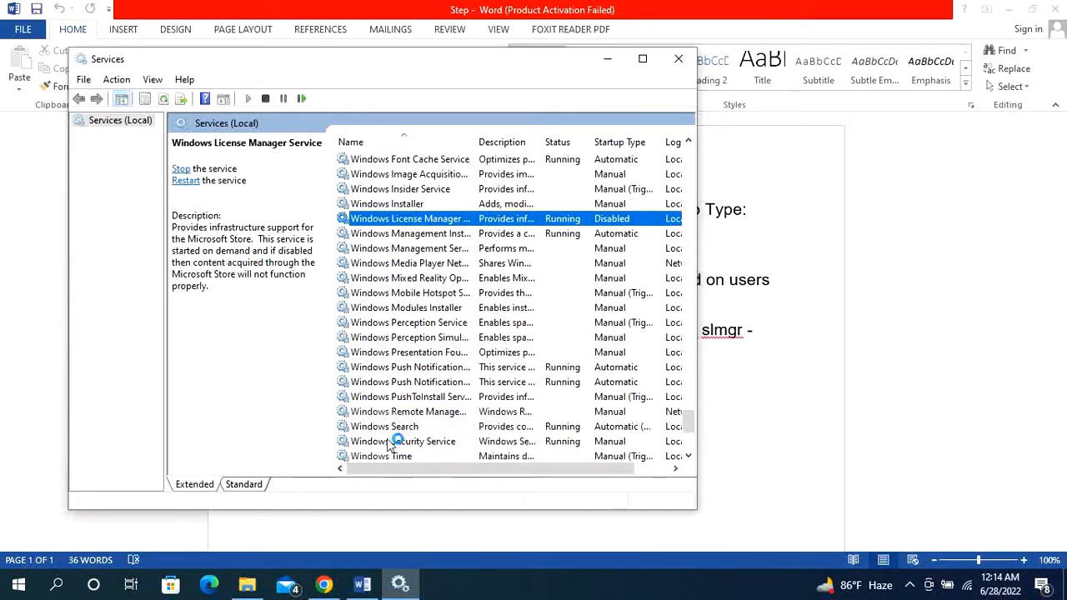
{"action": "scroll", "coordinate": [414, 393], "scroll_direction": "down", "scroll_amount": 1}
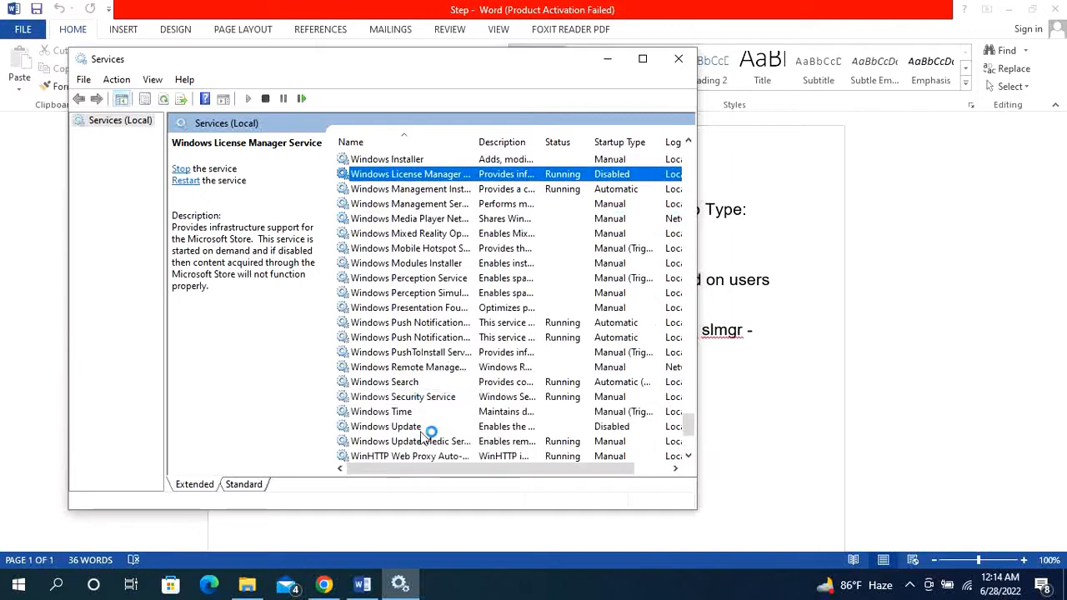
{"action": "double_click", "coordinate": [398, 426]}
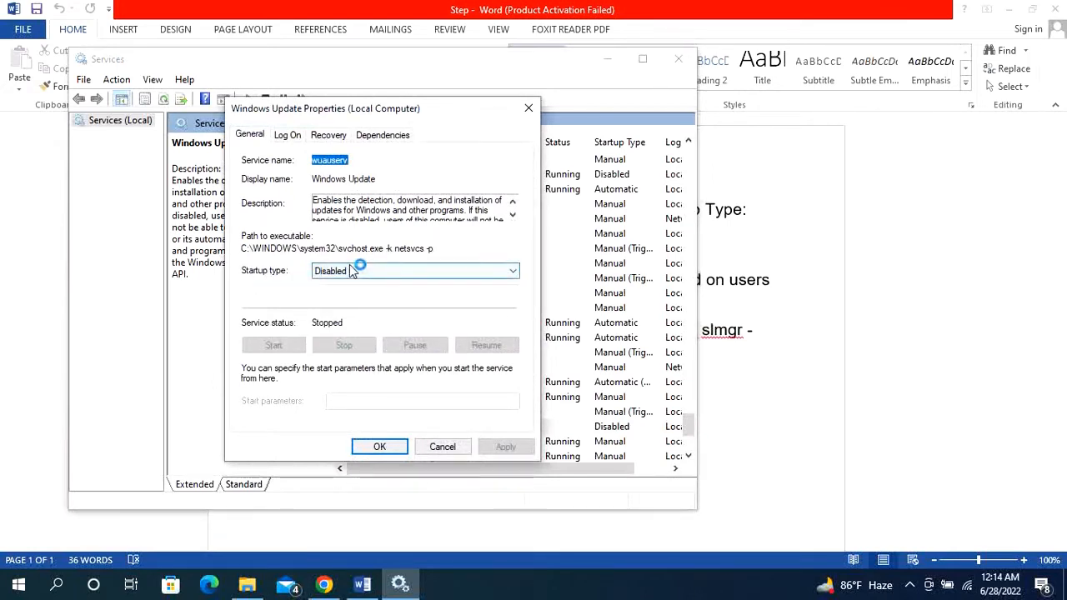
{"action": "left_click", "coordinate": [357, 271]}
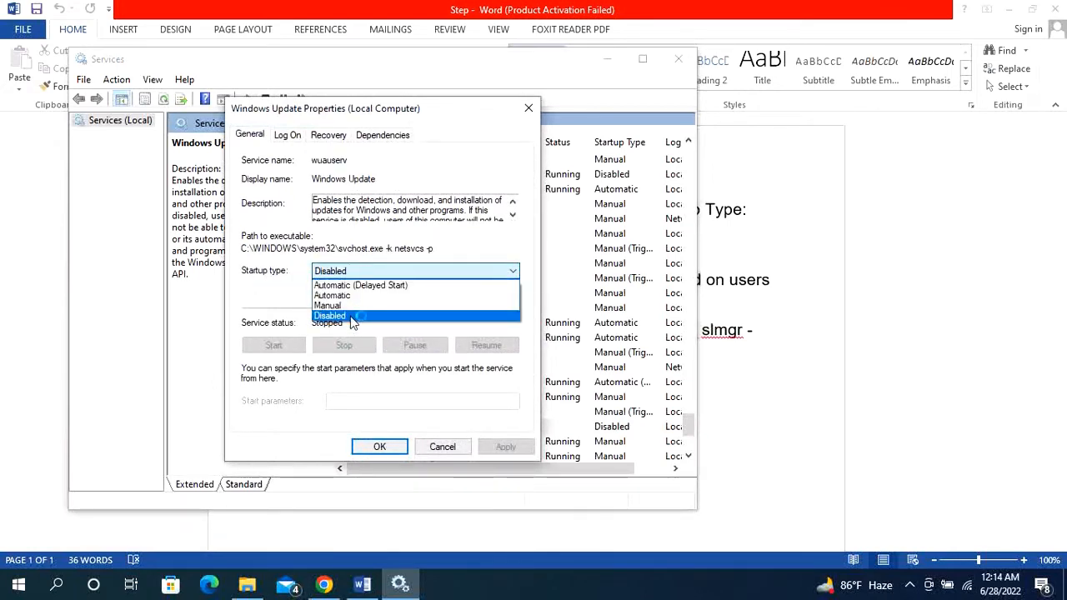
{"action": "left_click", "coordinate": [351, 317]}
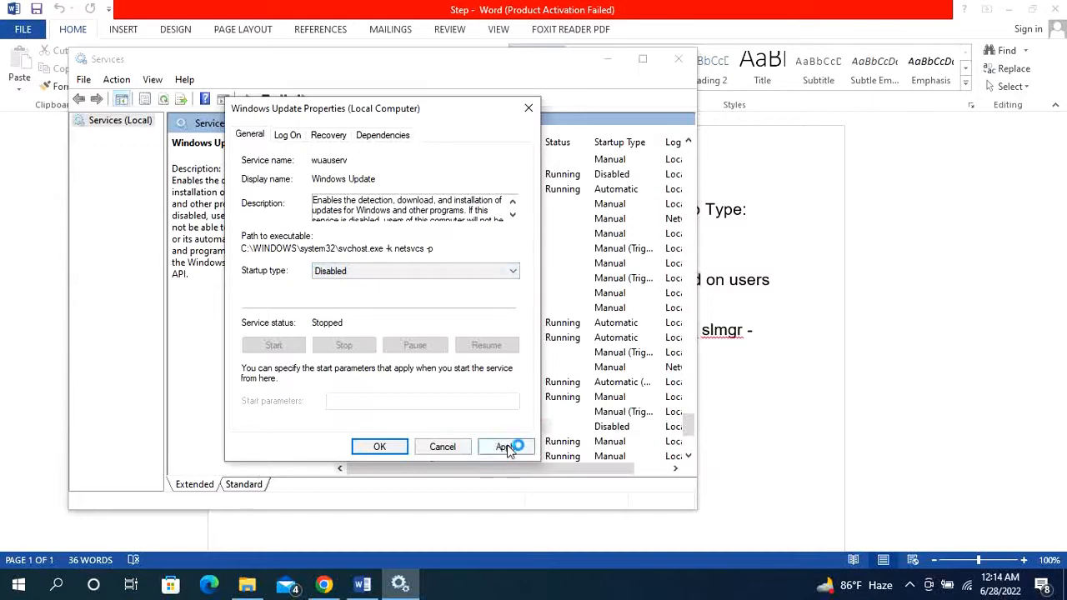
{"action": "left_click", "coordinate": [508, 447]}
{"action": "left_click", "coordinate": [385, 448]}
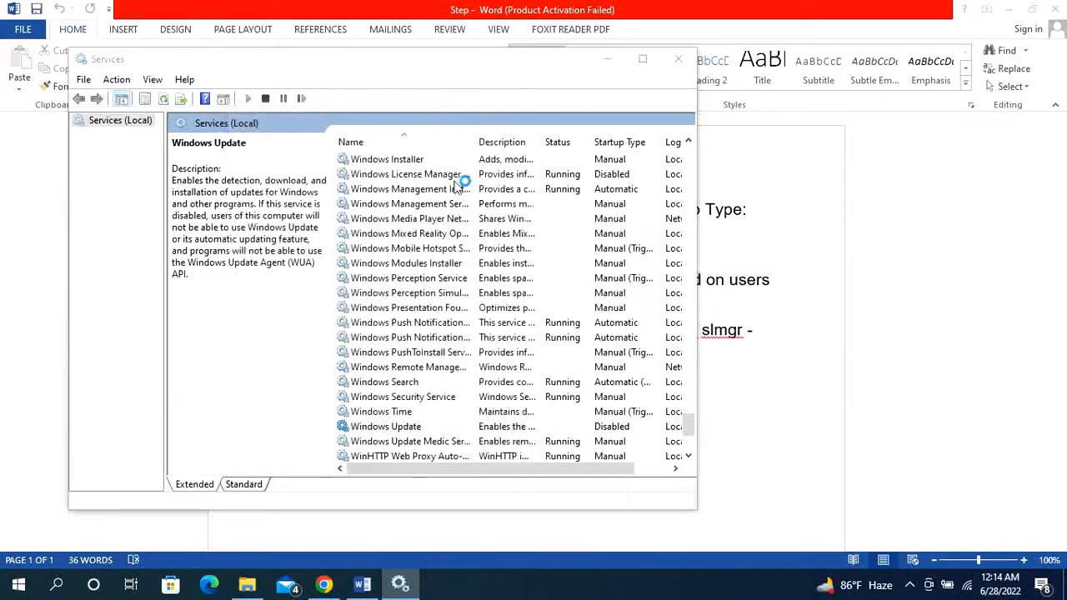
{"action": "left_click", "coordinate": [678, 59]}
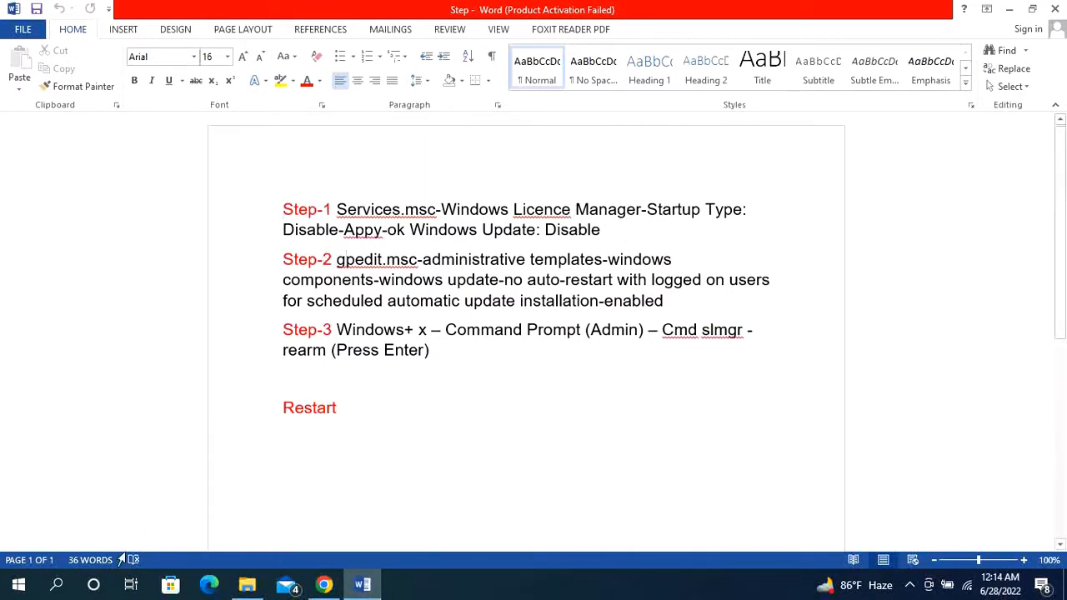
- Open the Local Group Policy Editor by running gpedit.msc from the Run dialog
{"action": "left_click", "coordinate": [56, 585]}
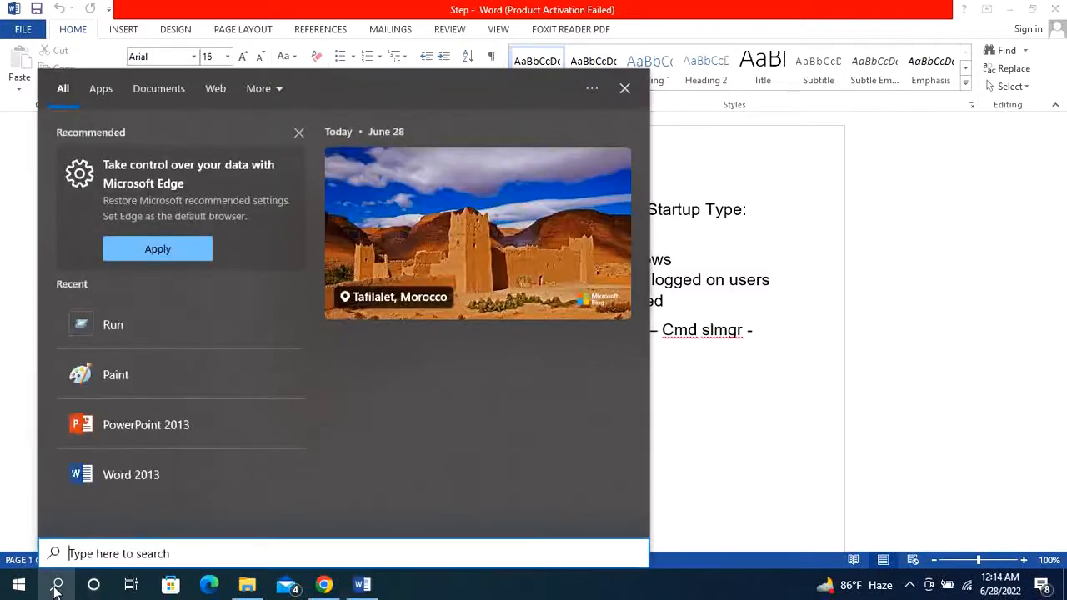
{"action": "left_click", "coordinate": [118, 324]}
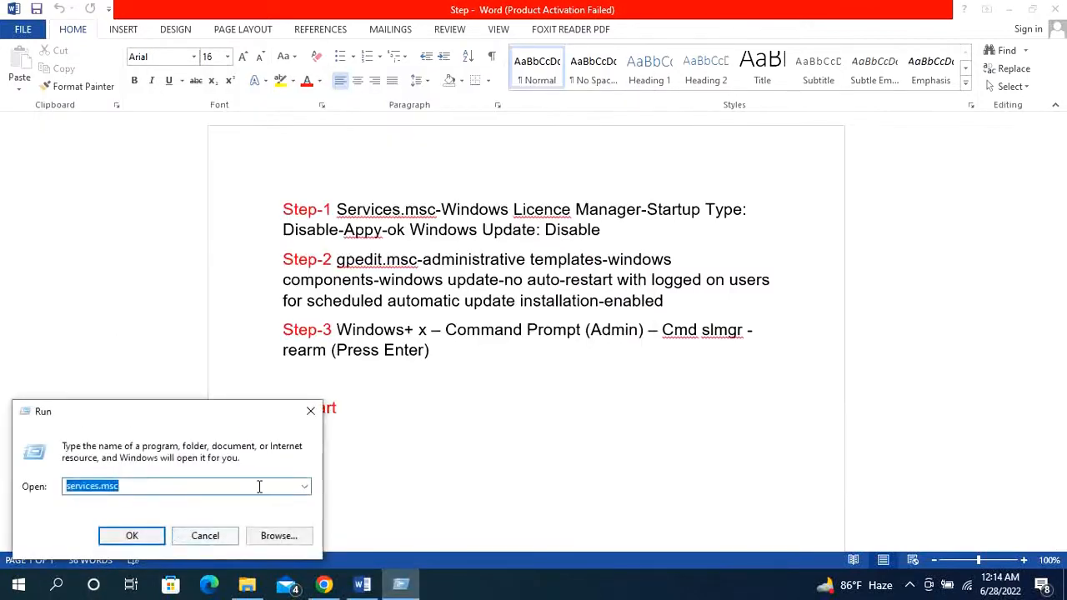
{"action": "left_click", "coordinate": [347, 259]}
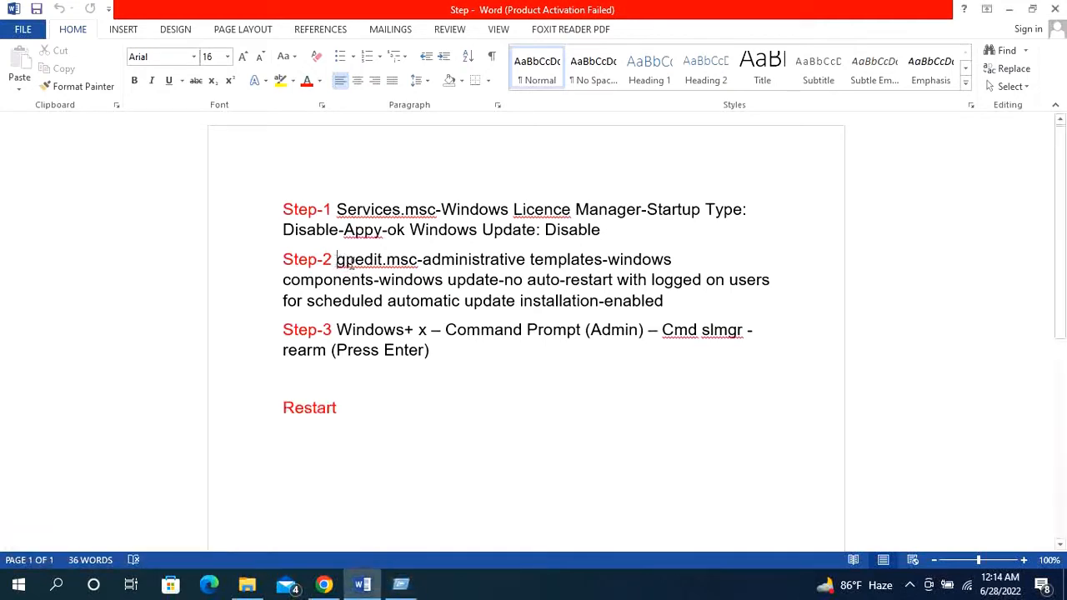
{"action": "left_click_drag", "start_coordinate": [338, 262], "coordinate": [417, 263]}
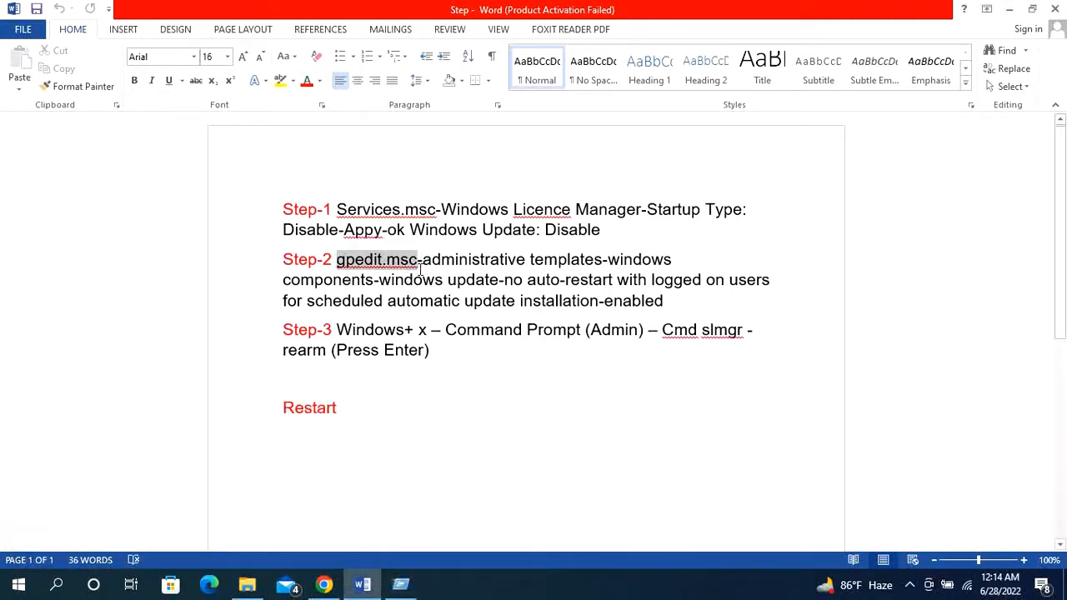
{"action": "left_click", "coordinate": [402, 581]}
{"action": "left_click", "coordinate": [306, 488]}
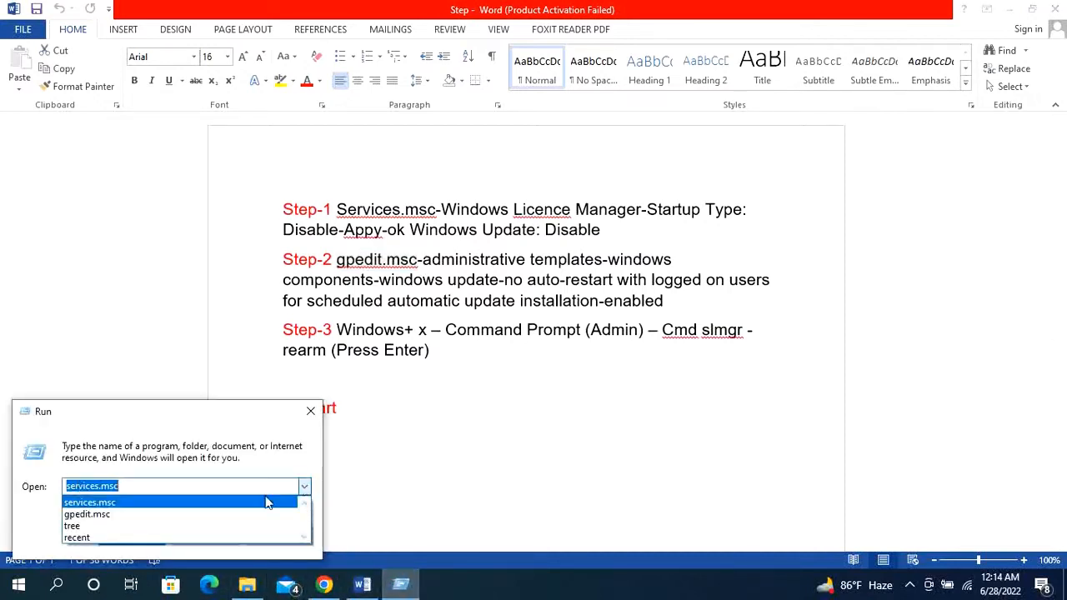
{"action": "left_click", "coordinate": [143, 517]}
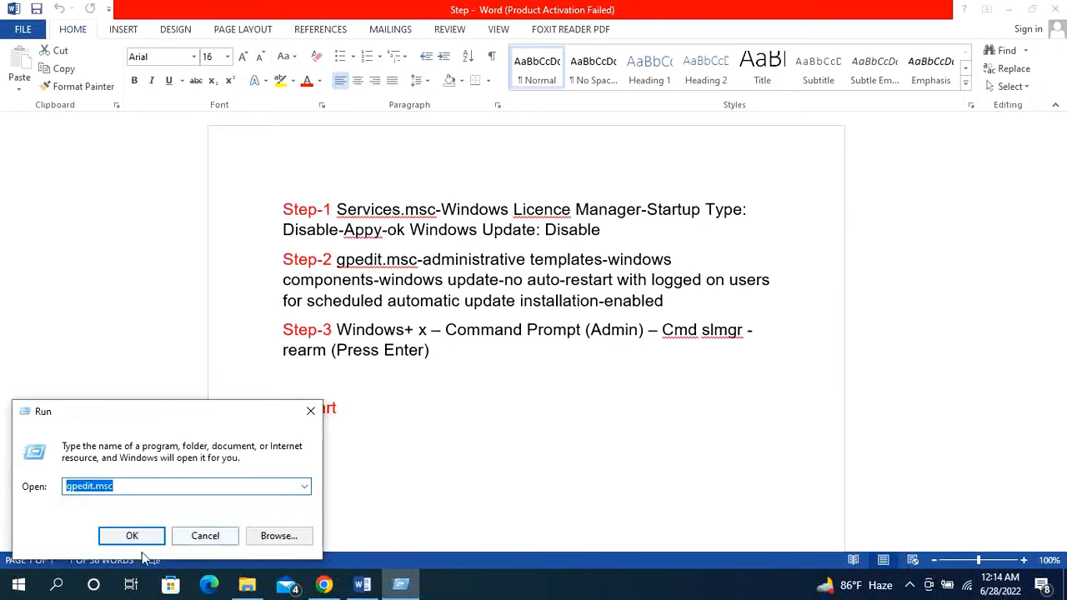
{"action": "left_click", "coordinate": [137, 538]}
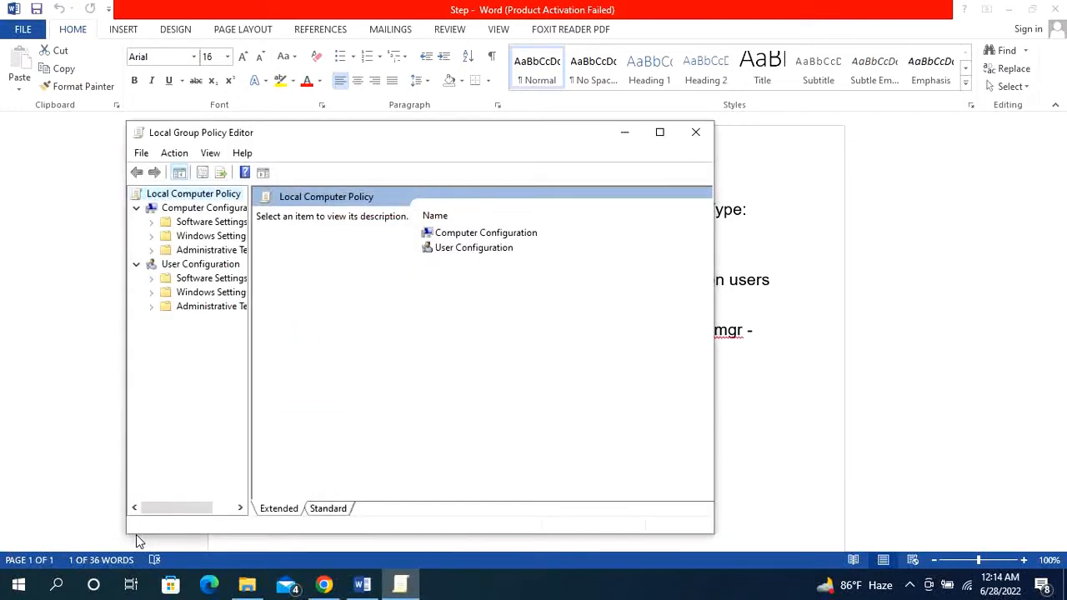
- Open the Windows Components folder in the Administrative Templates under Computer Configuration
{"action": "left_click_drag", "start_coordinate": [471, 142], "coordinate": [807, 249]}
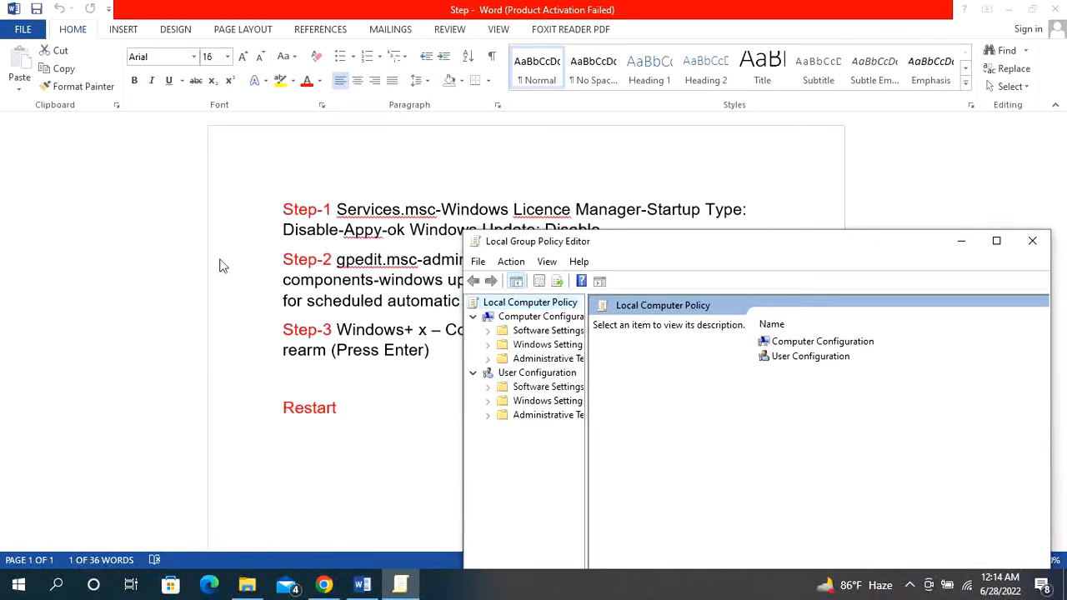
{"action": "left_click_drag", "start_coordinate": [631, 245], "coordinate": [770, 173]}
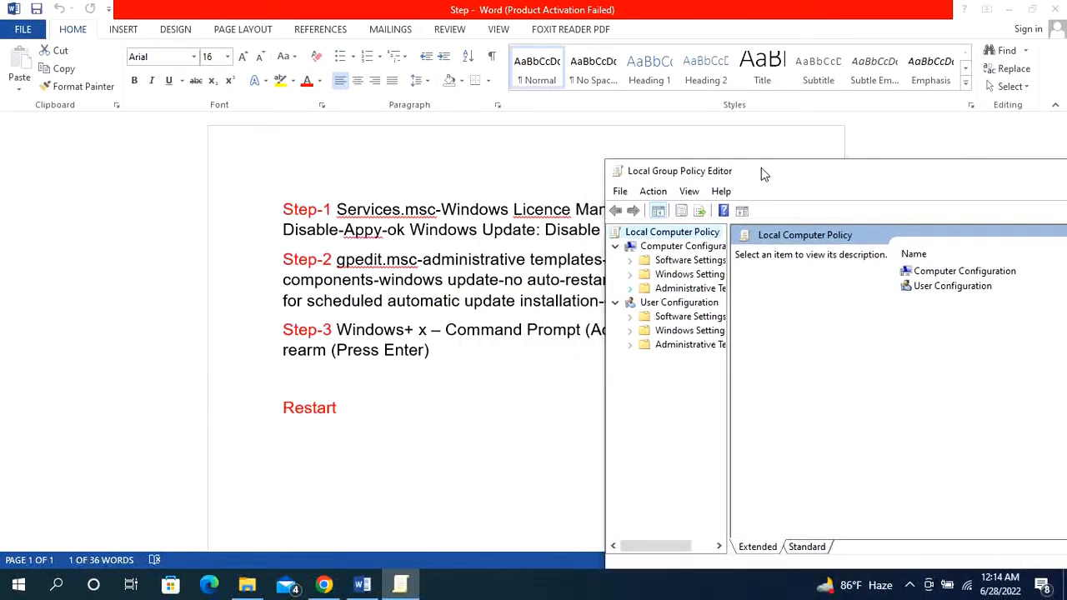
{"action": "left_click", "coordinate": [691, 288]}
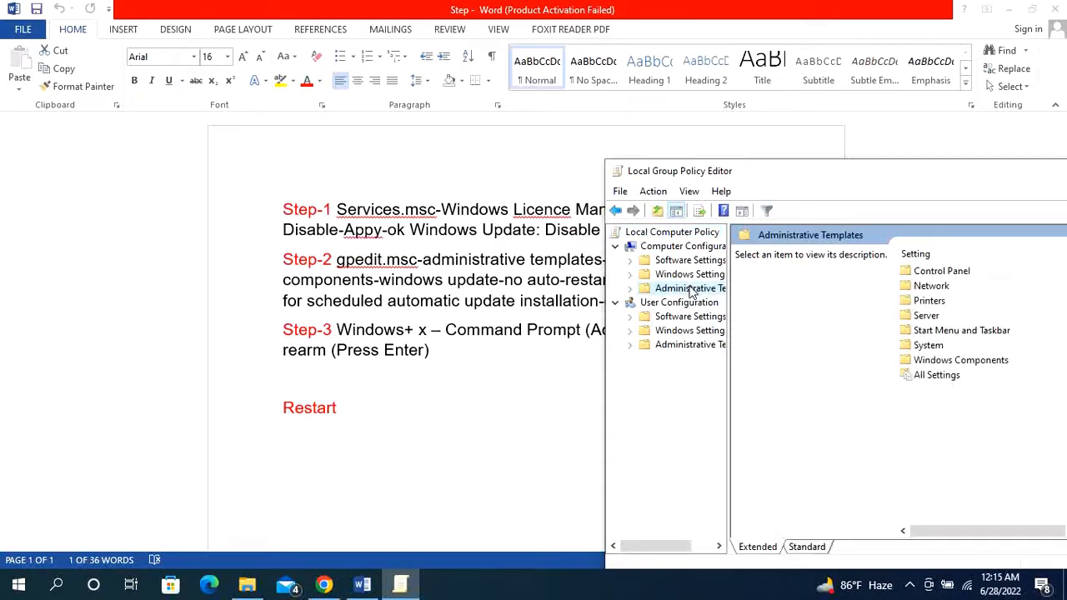
{"action": "left_click_drag", "start_coordinate": [755, 178], "coordinate": [568, 368]}
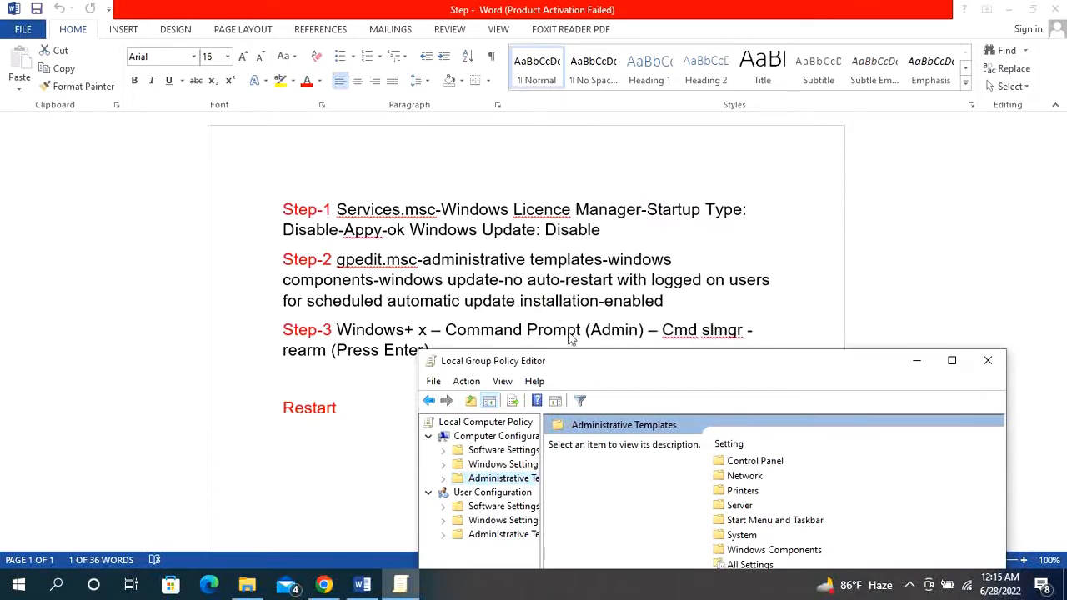
{"action": "left_click_drag", "start_coordinate": [584, 371], "coordinate": [519, 185]}
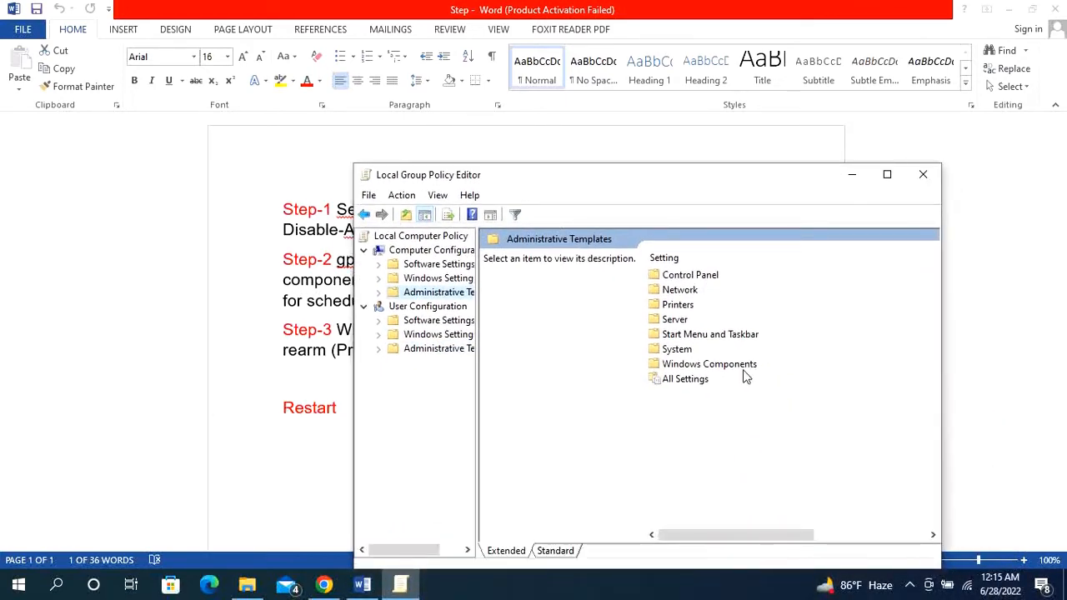
{"action": "left_click", "coordinate": [704, 366]}
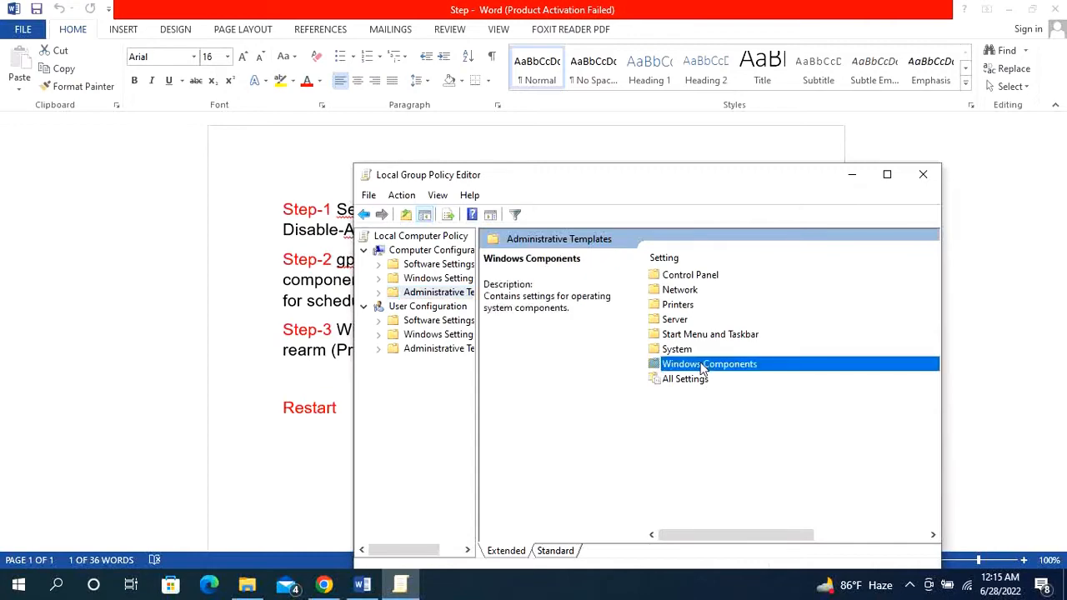
{"action": "double_click", "coordinate": [704, 366]}
- Open the Windows Update folder within Windows Components
{"action": "left_click_drag", "start_coordinate": [660, 193], "coordinate": [642, 394]}
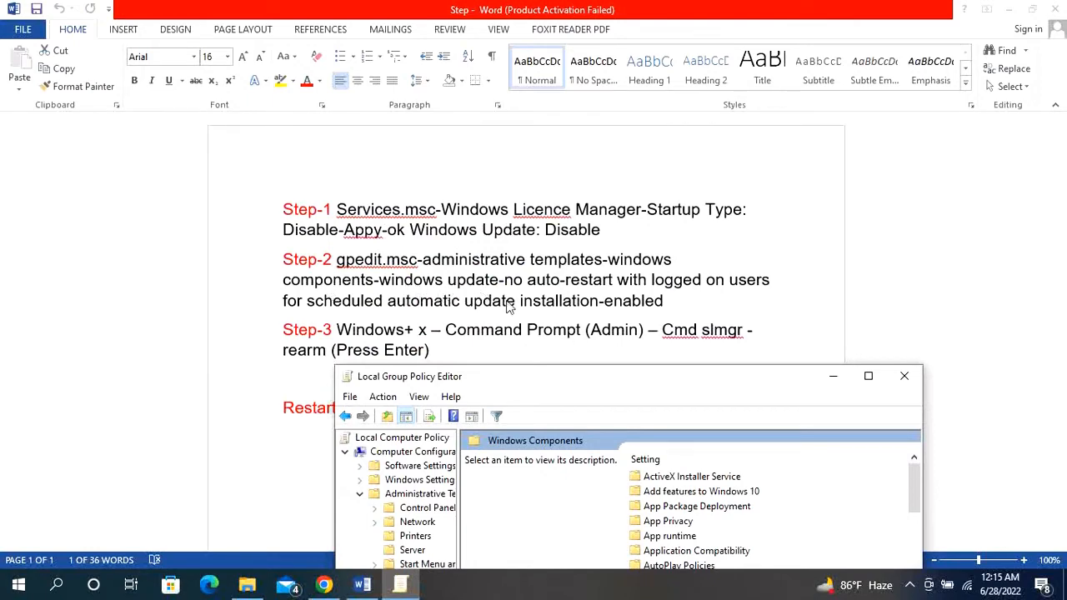
{"action": "left_click_drag", "start_coordinate": [561, 379], "coordinate": [507, 166]}
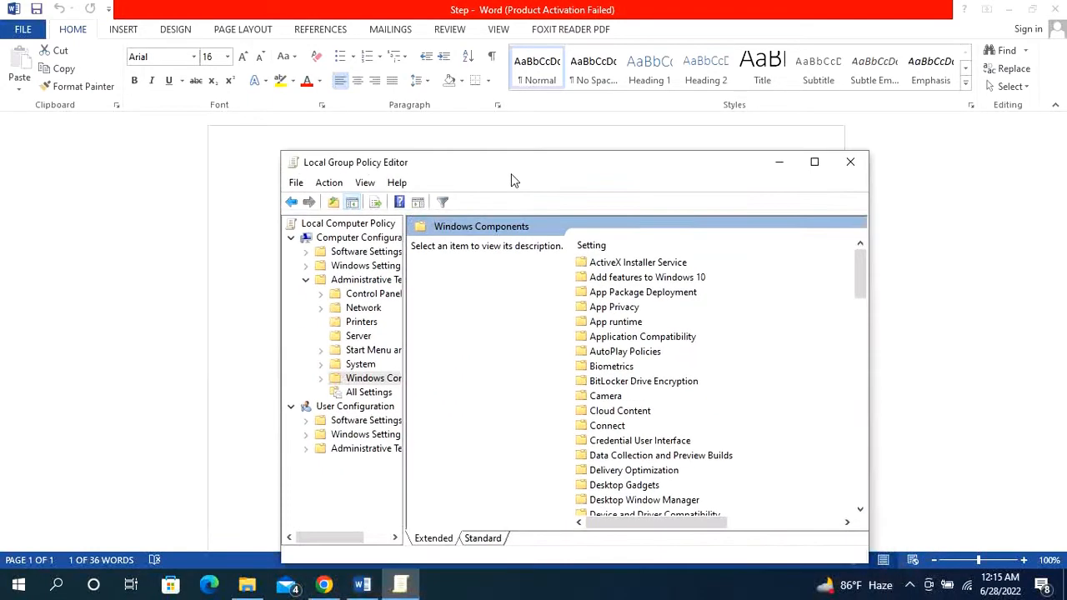
{"action": "scroll", "coordinate": [638, 363], "scroll_direction": "down", "scroll_amount": 8}
{"action": "scroll", "coordinate": [638, 398], "scroll_direction": "down", "scroll_amount": 13}
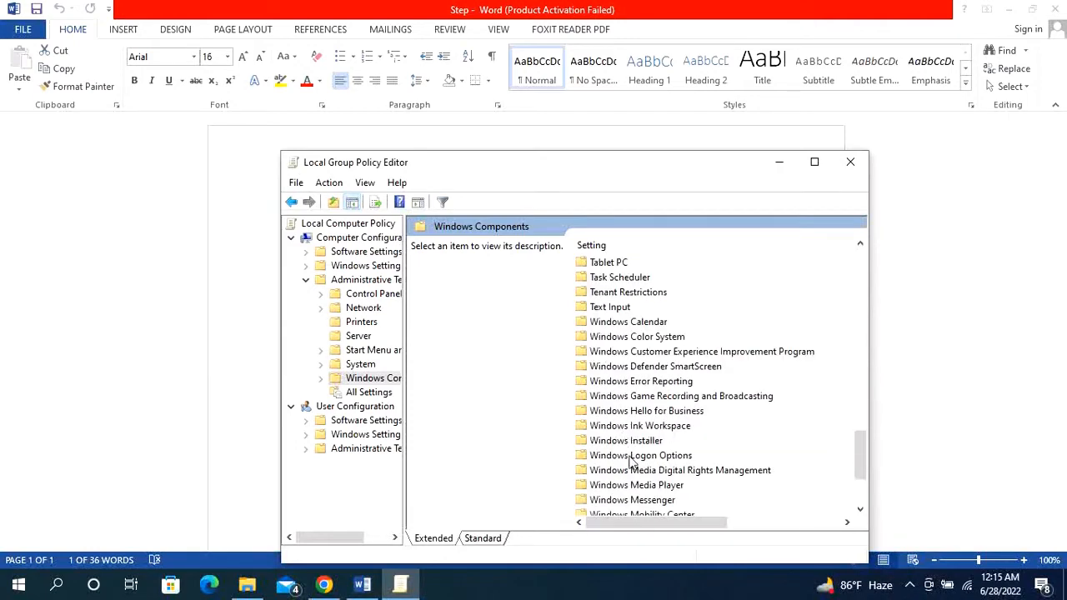
{"action": "scroll", "coordinate": [637, 471], "scroll_direction": "down", "scroll_amount": 1}
{"action": "scroll", "coordinate": [633, 442], "scroll_direction": "down", "scroll_amount": 2}
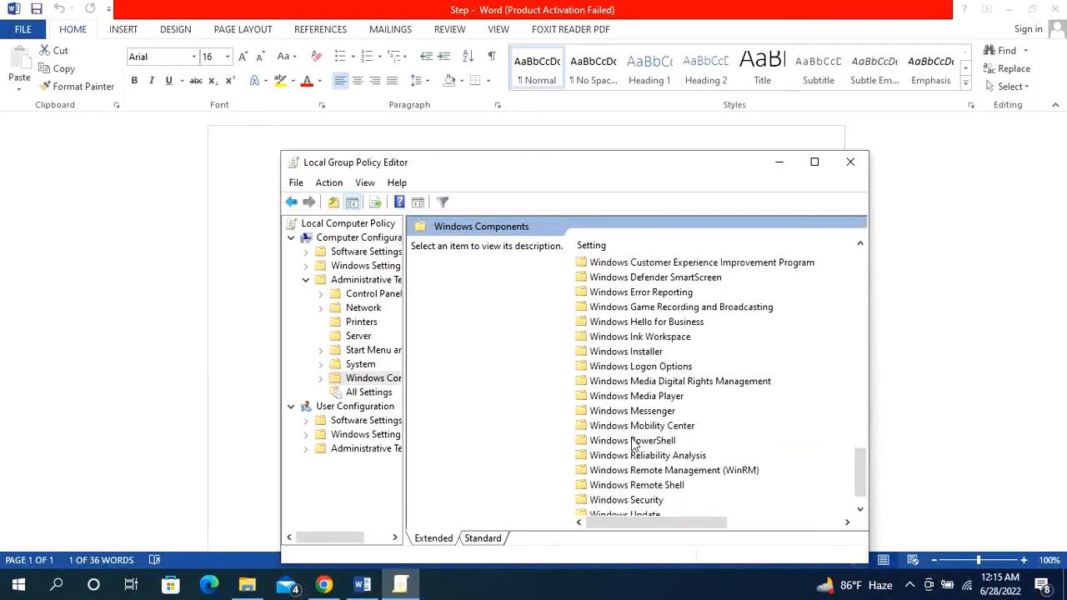
{"action": "double_click", "coordinate": [642, 485]}
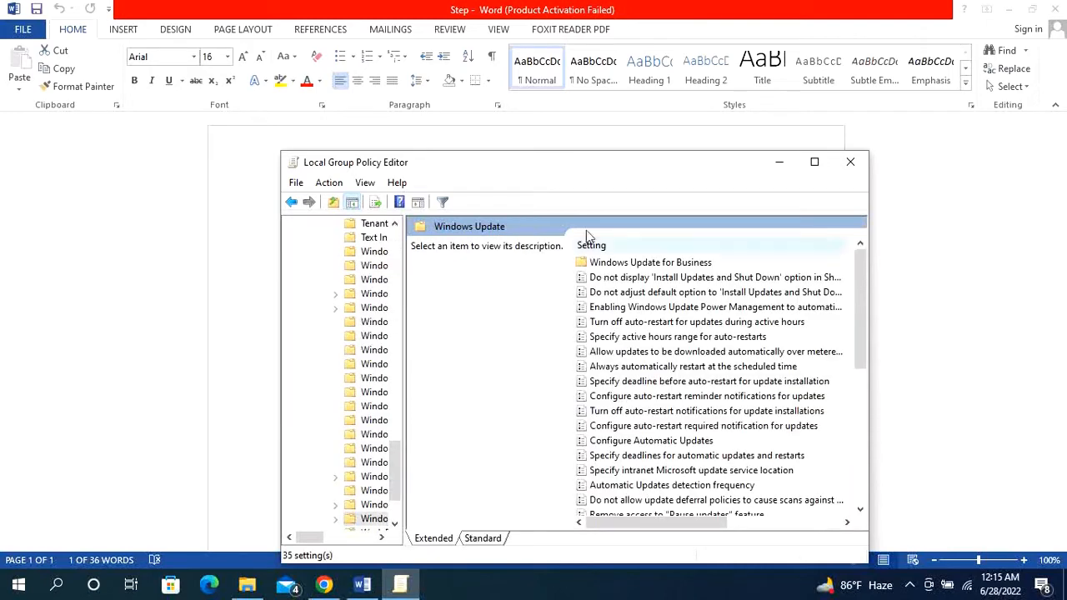
{"action": "double_click", "coordinate": [577, 164]}
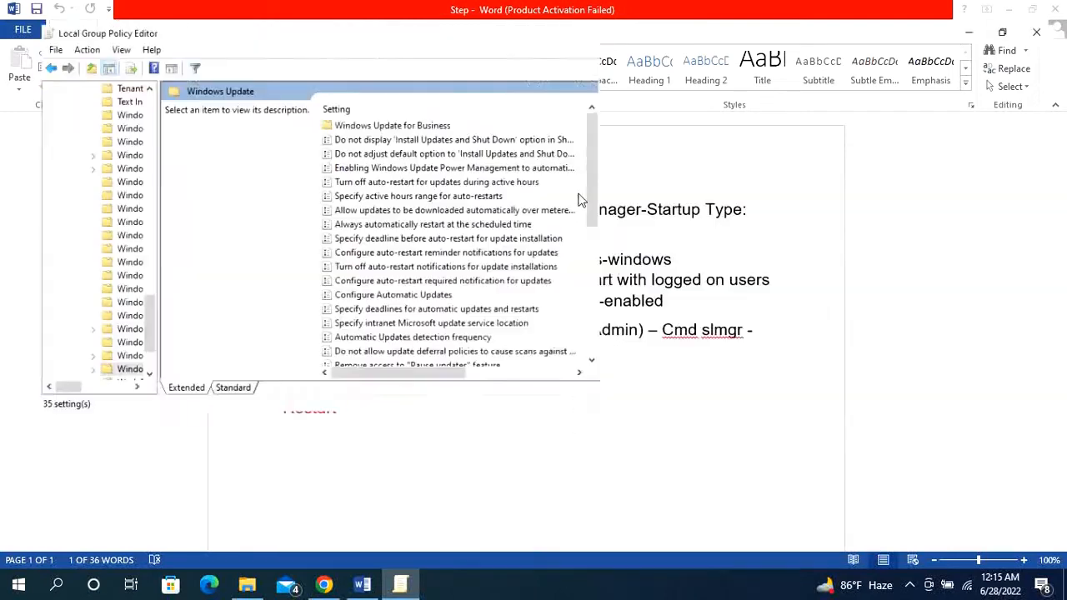
{"action": "left_click", "coordinate": [1010, 8]}
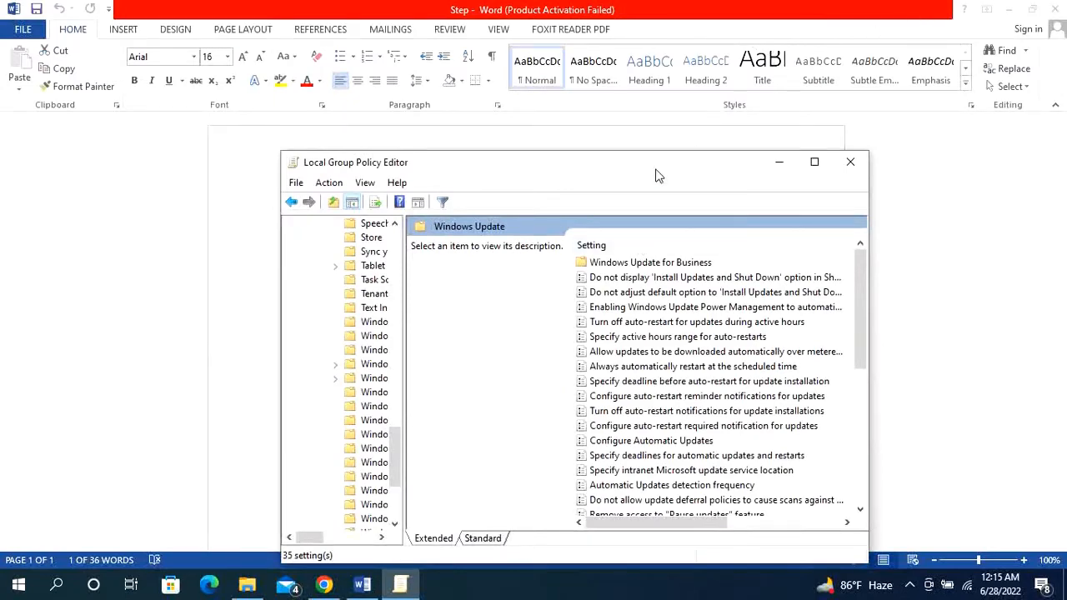
- Open the policy "No auto-restart with logged on users for scheduled automatic updates installations" in the Windows Update settings
{"action": "left_click_drag", "start_coordinate": [658, 174], "coordinate": [670, 418]}
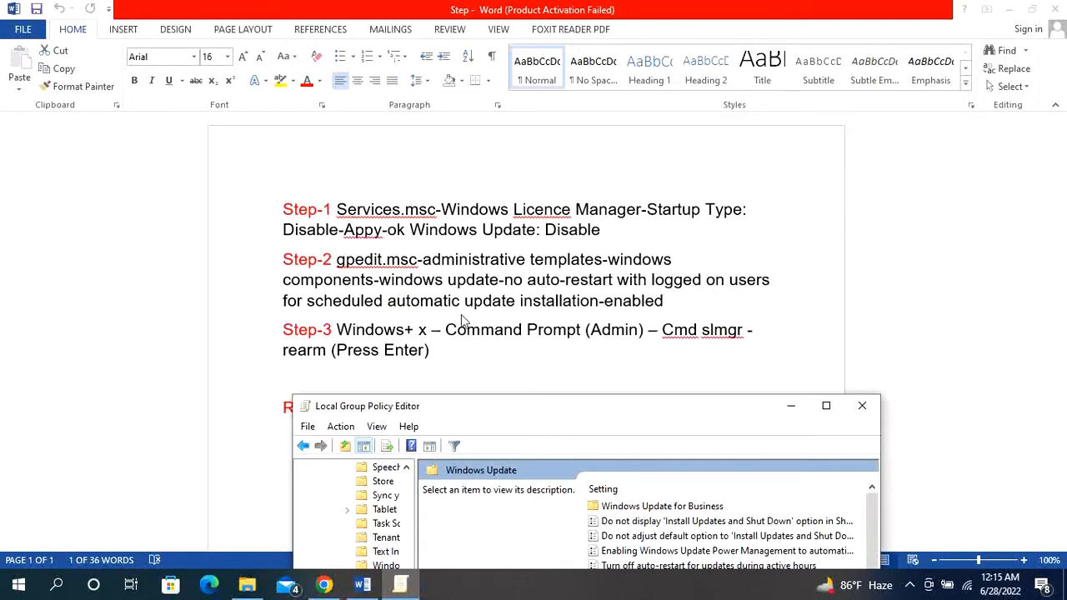
{"action": "left_click_drag", "start_coordinate": [599, 408], "coordinate": [517, 113]}
{"action": "scroll", "coordinate": [565, 366], "scroll_direction": "down", "scroll_amount": 3}
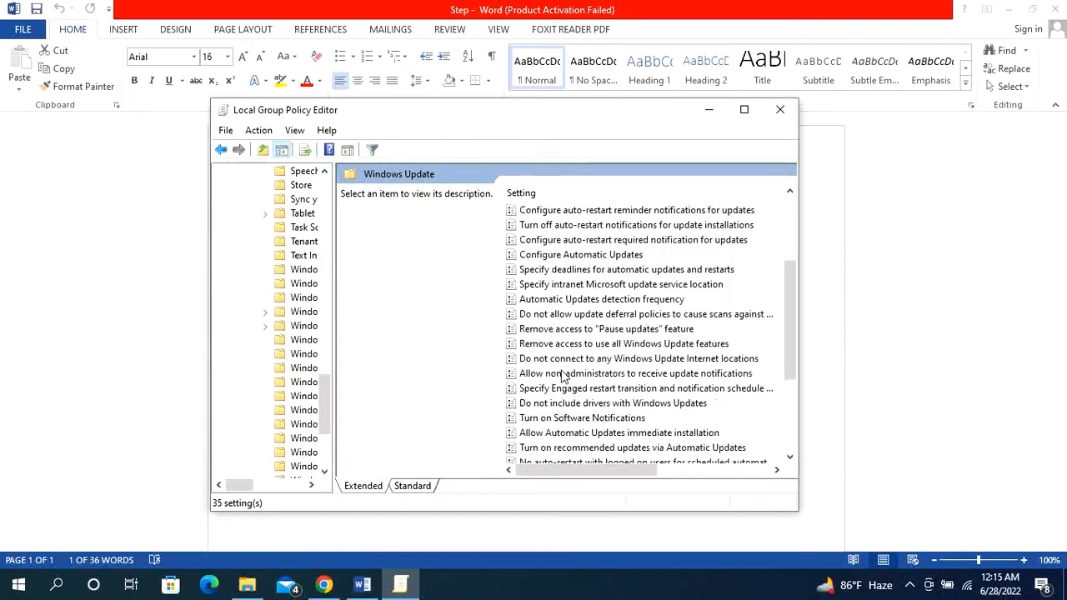
{"action": "scroll", "coordinate": [544, 410], "scroll_direction": "down", "scroll_amount": 3}
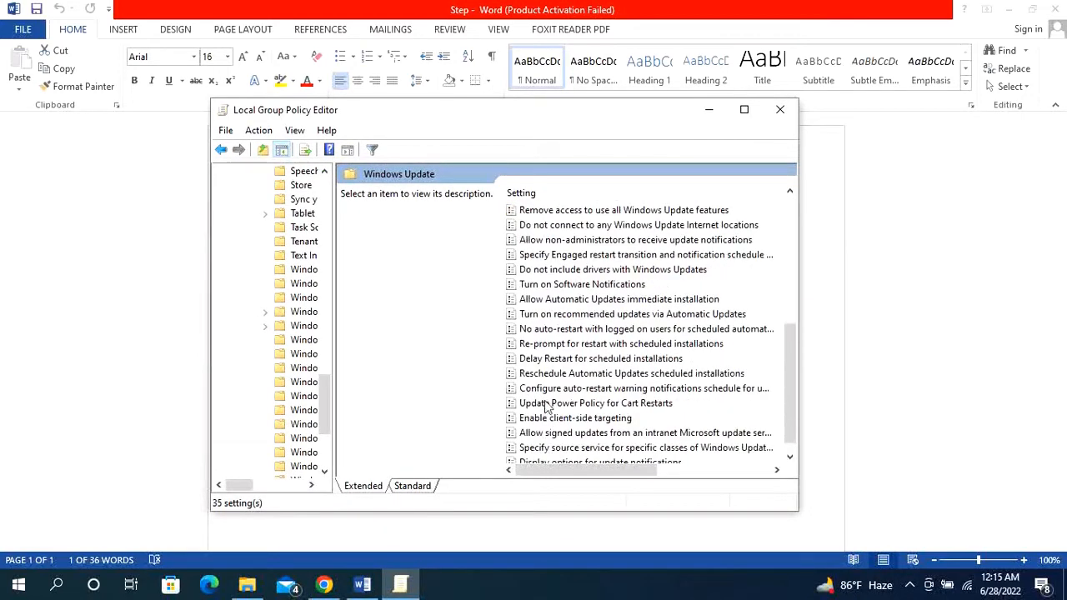
{"action": "left_click", "coordinate": [554, 332]}
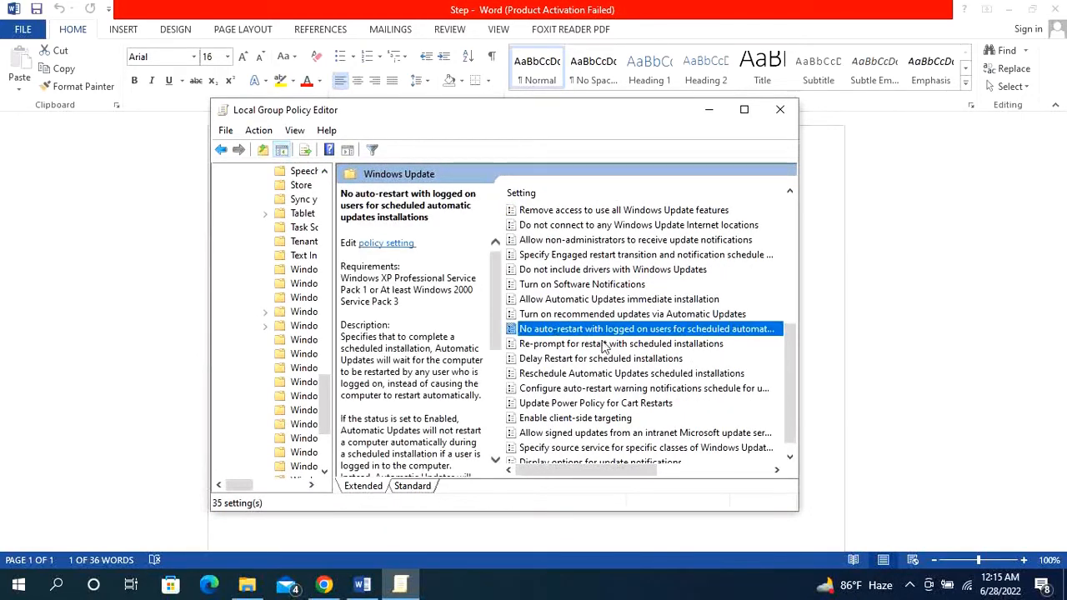
{"action": "double_click", "coordinate": [609, 336]}
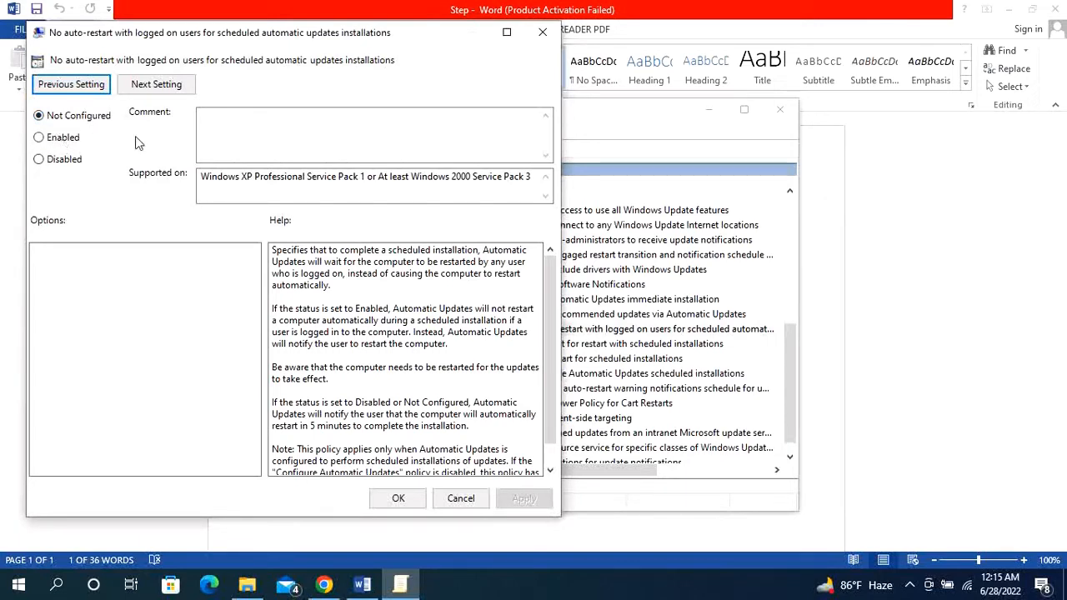
- Set the no auto-restart policy to Enabled, apply and accept it, and close the Local Group Policy Editor
{"action": "left_click", "coordinate": [70, 143]}
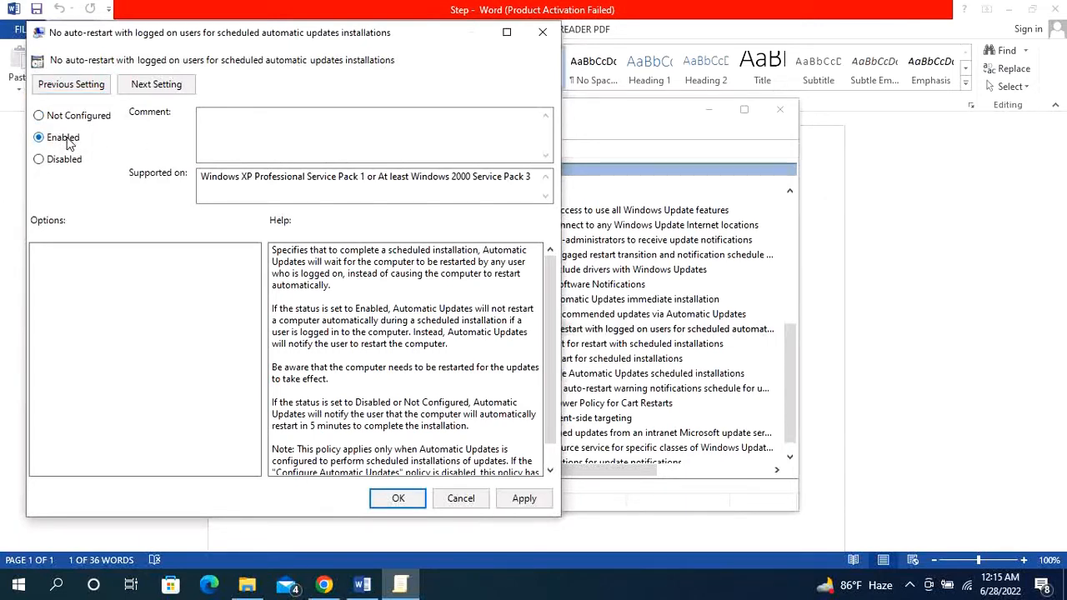
{"action": "left_click", "coordinate": [522, 500]}
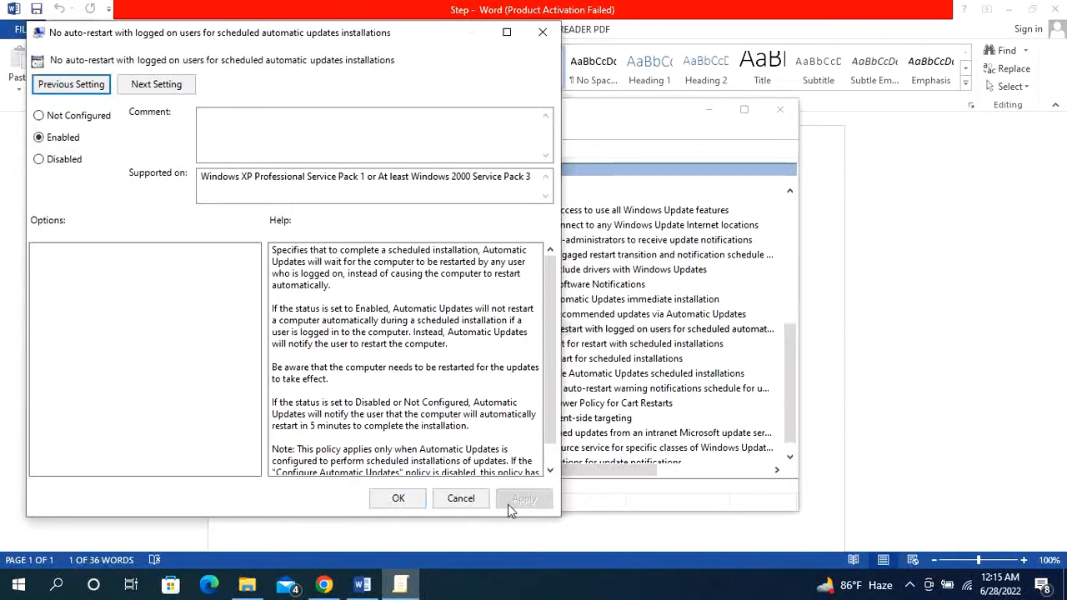
{"action": "left_click", "coordinate": [398, 499]}
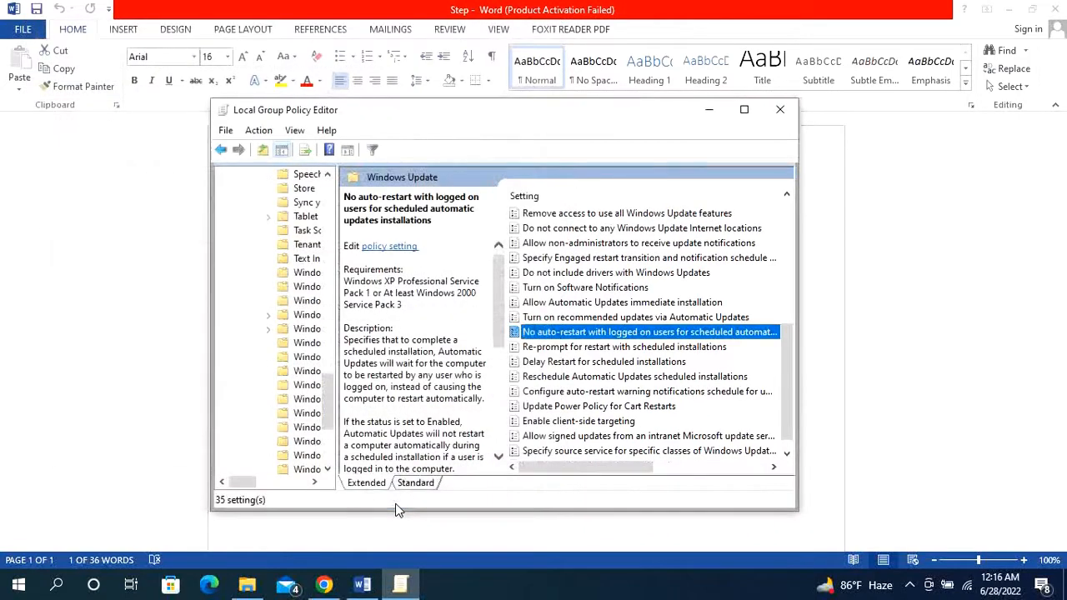
{"action": "left_click", "coordinate": [780, 111]}
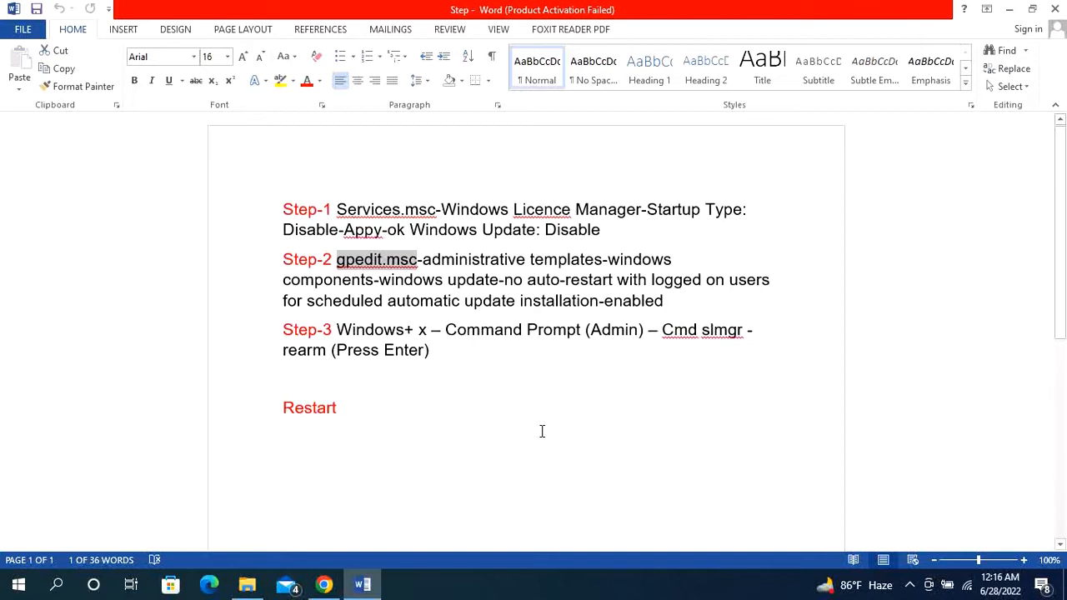
- Open Windows PowerShell with administrator rights and move its window clear of the written instructions
{"action": "key", "text": "super+x"}
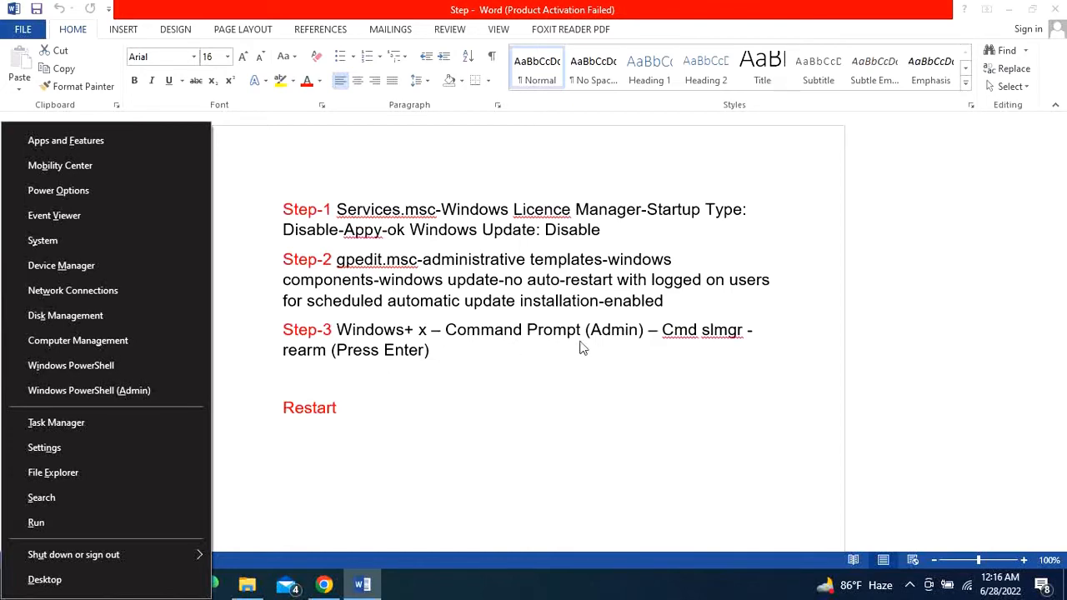
{"action": "left_click", "coordinate": [131, 396]}
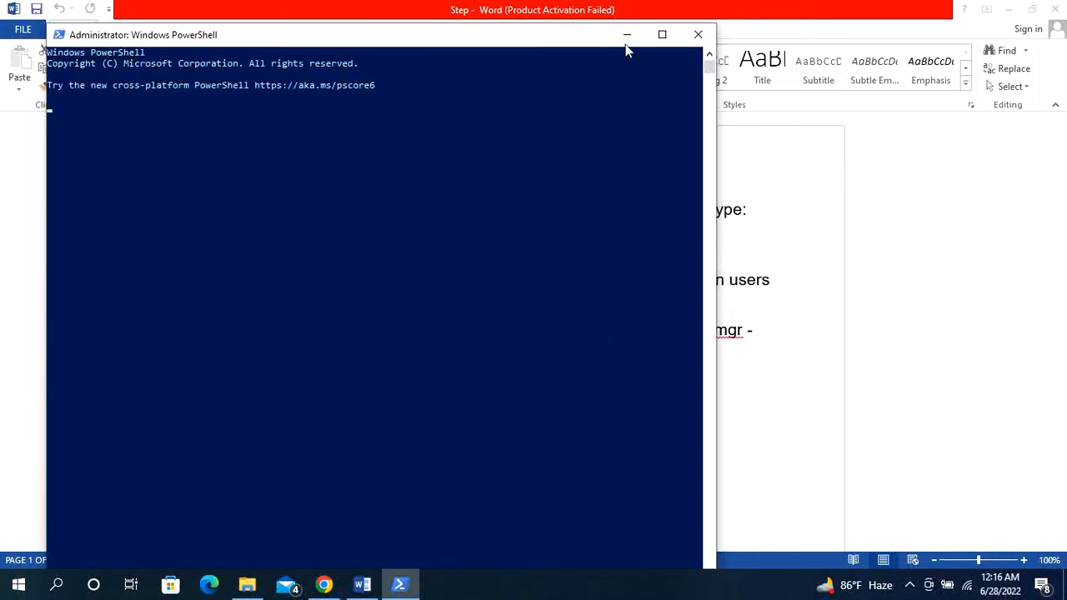
{"action": "left_click_drag", "start_coordinate": [566, 42], "coordinate": [331, 471]}
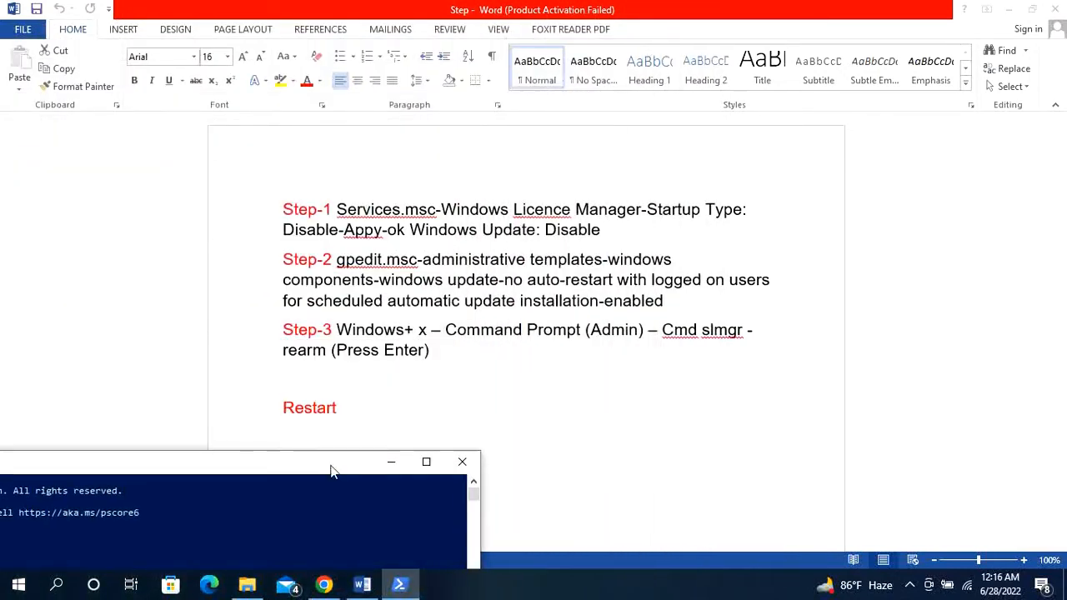
- Copy the command "Cmd slmgr -rearm" from Step-3 of the written instructions in Word
{"action": "left_click", "coordinate": [684, 338]}
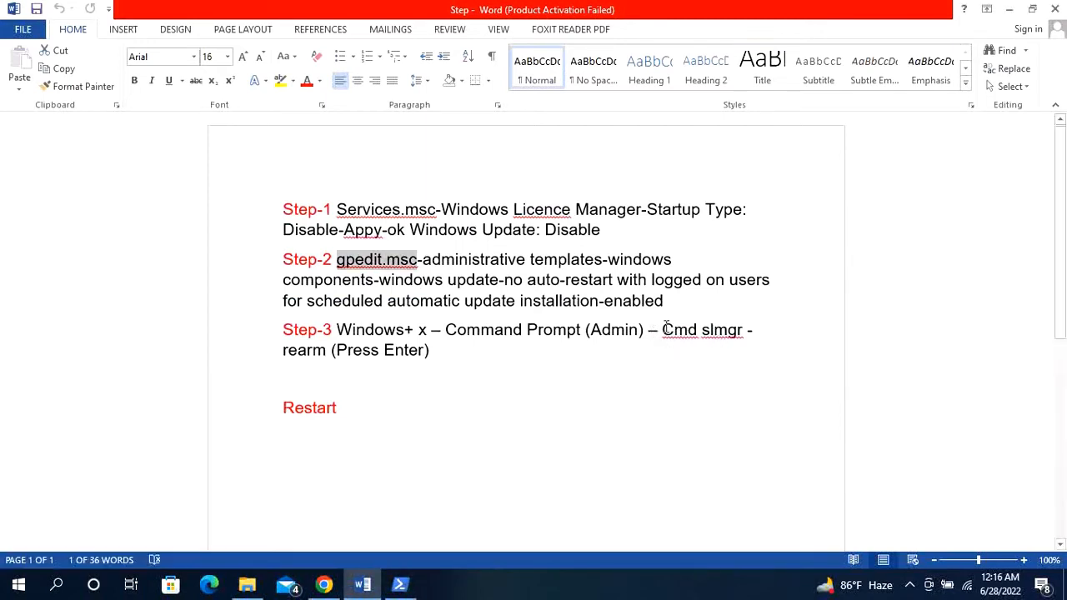
{"action": "left_click_drag", "start_coordinate": [664, 330], "coordinate": [322, 360]}
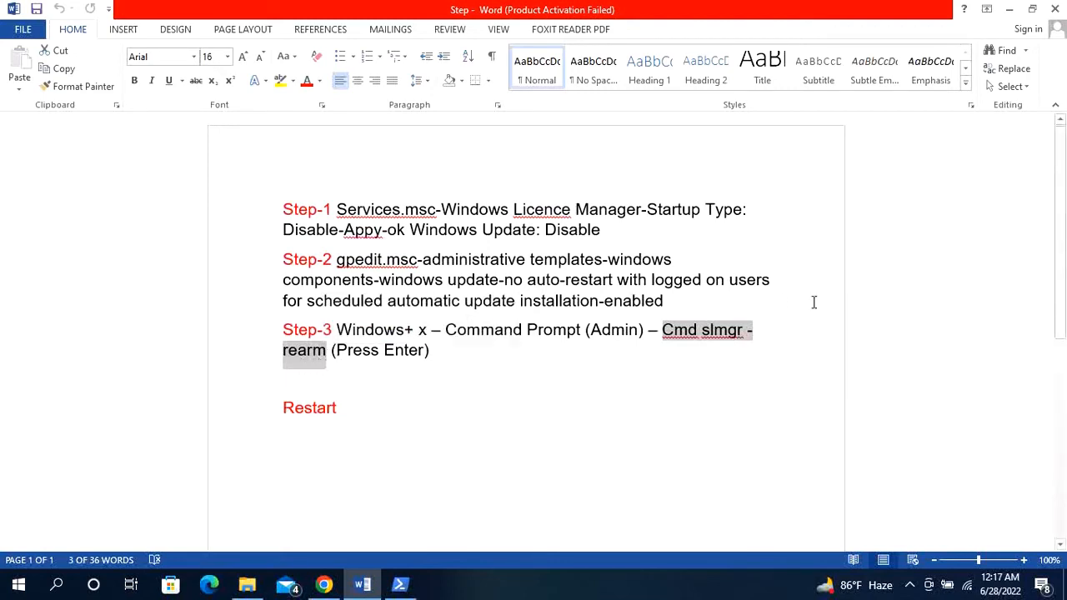
{"action": "right_click", "coordinate": [711, 331]}
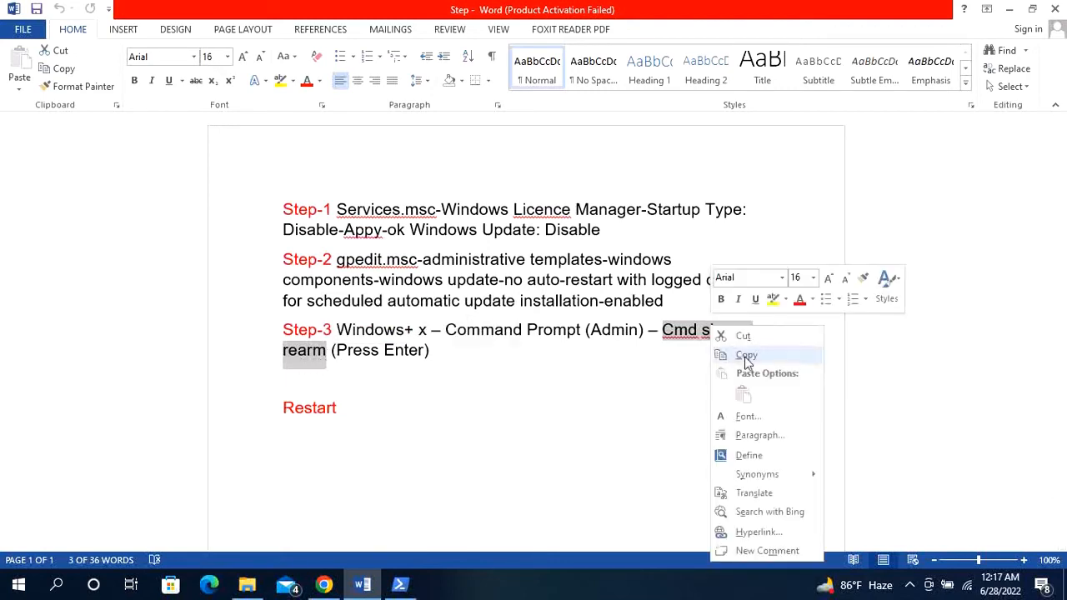
{"action": "left_click", "coordinate": [746, 355]}
- Switch to the administrator PowerShell window, run the copied command "Cmd slmgr -rearm" and close the window
{"action": "left_click", "coordinate": [401, 584]}
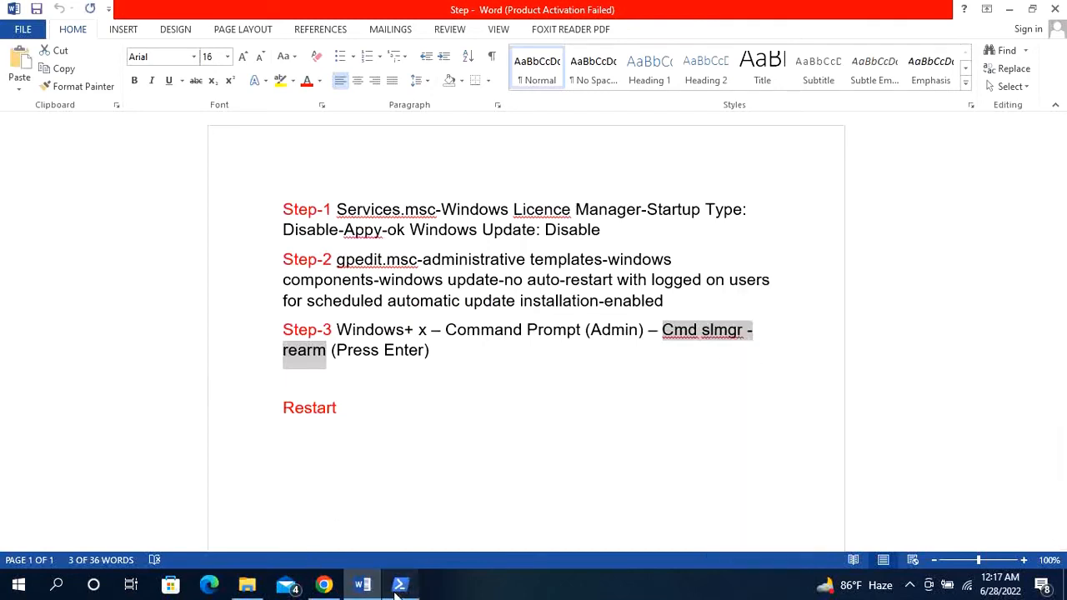
{"action": "left_click_drag", "start_coordinate": [340, 467], "coordinate": [631, 206]}
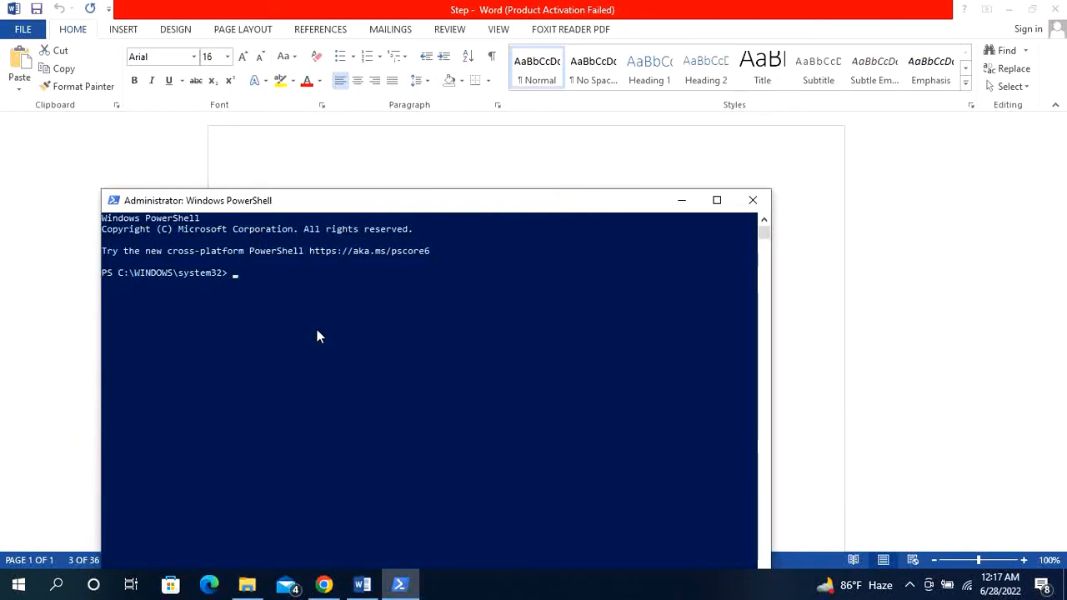
{"action": "key", "text": "ctrl+v"}
{"action": "key", "text": "Return"}
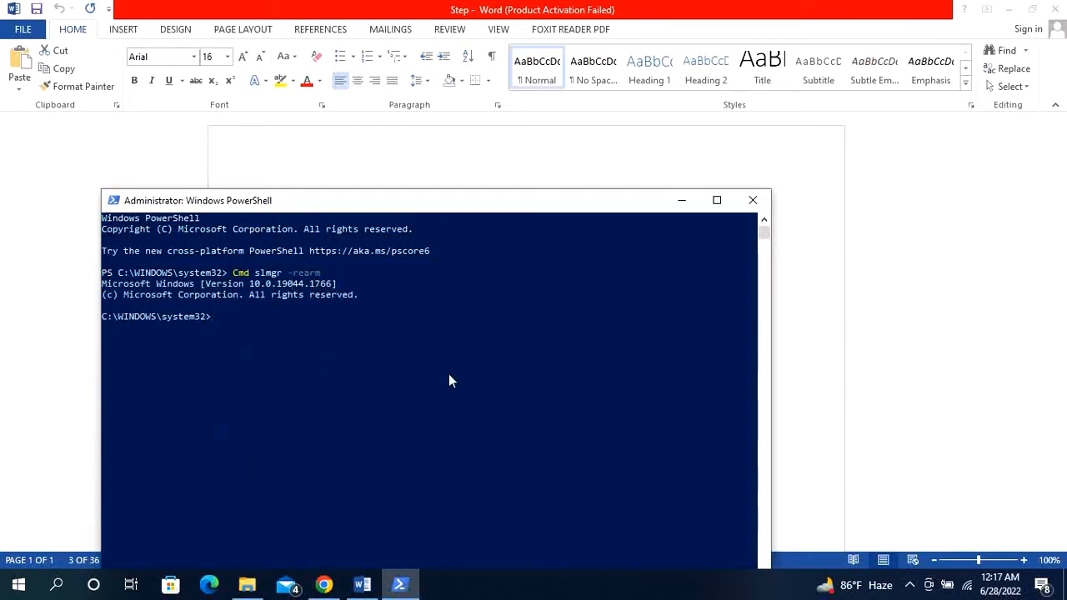
{"action": "scroll", "coordinate": [449, 381], "scroll_direction": "down", "scroll_amount": 2}
{"action": "scroll", "coordinate": [449, 382], "scroll_direction": "up", "scroll_amount": 2}
{"action": "left_click", "coordinate": [752, 201]}
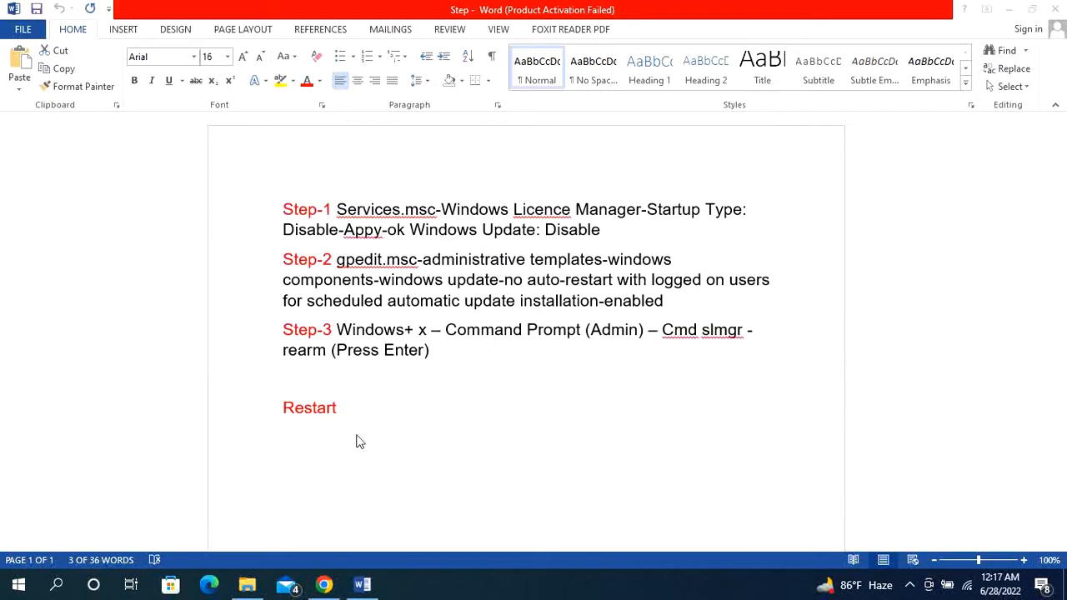
- View the "Your Windows license will expire soon" image in Chrome and return to the Restart line of the Word instructions
{"action": "left_click", "coordinate": [324, 583]}
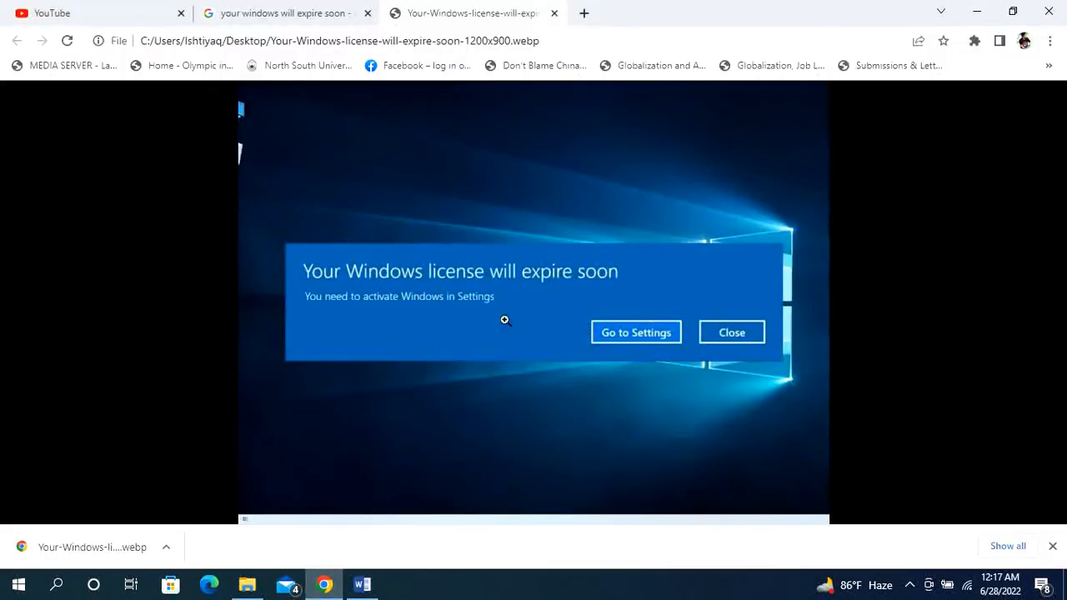
{"action": "left_click", "coordinate": [976, 10]}
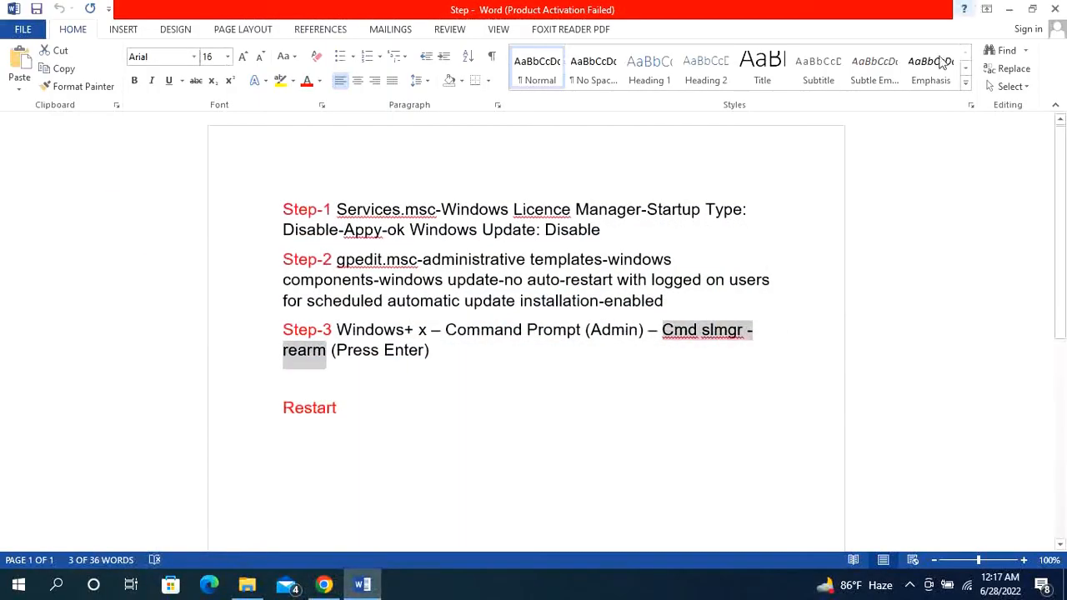
{"action": "left_click", "coordinate": [445, 406]}
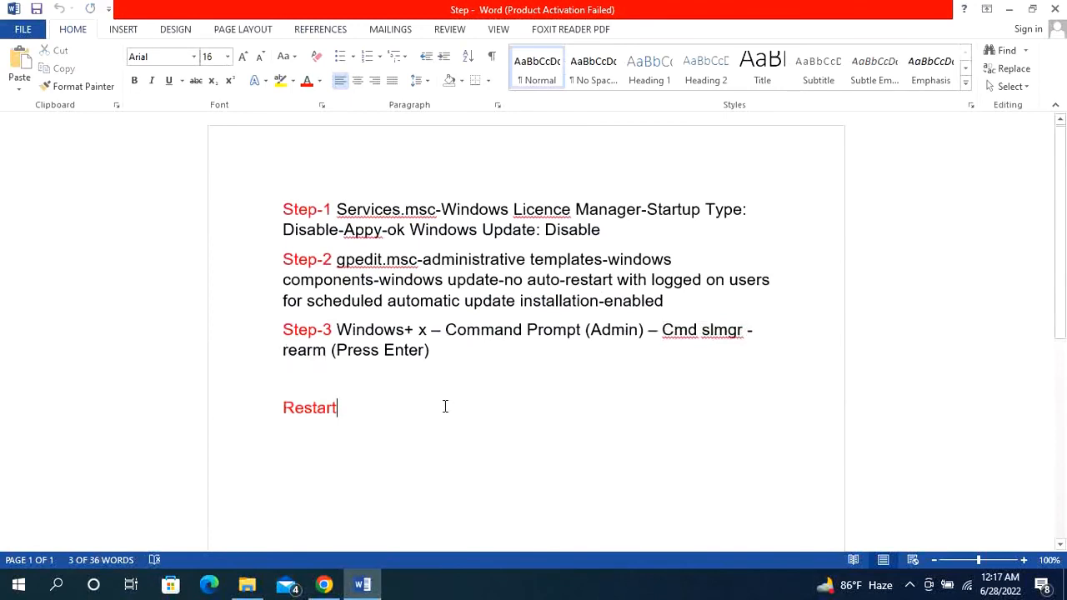